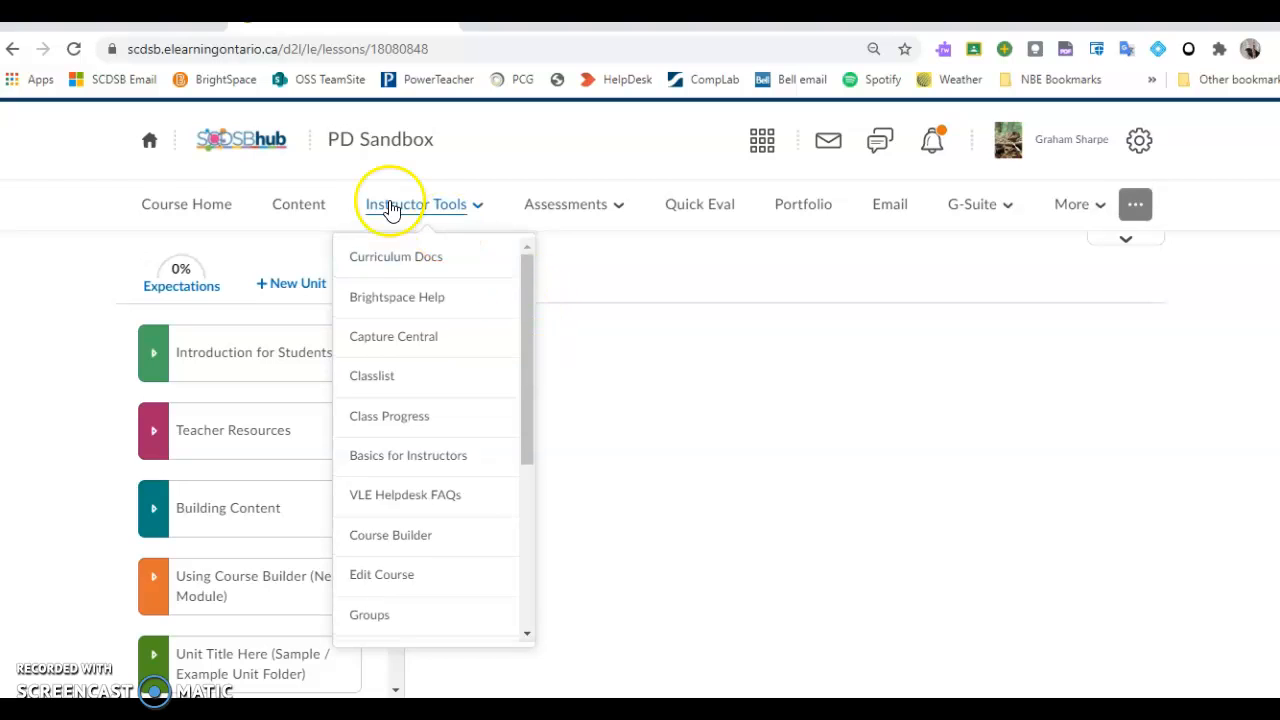
pyautogui.click(410, 206)
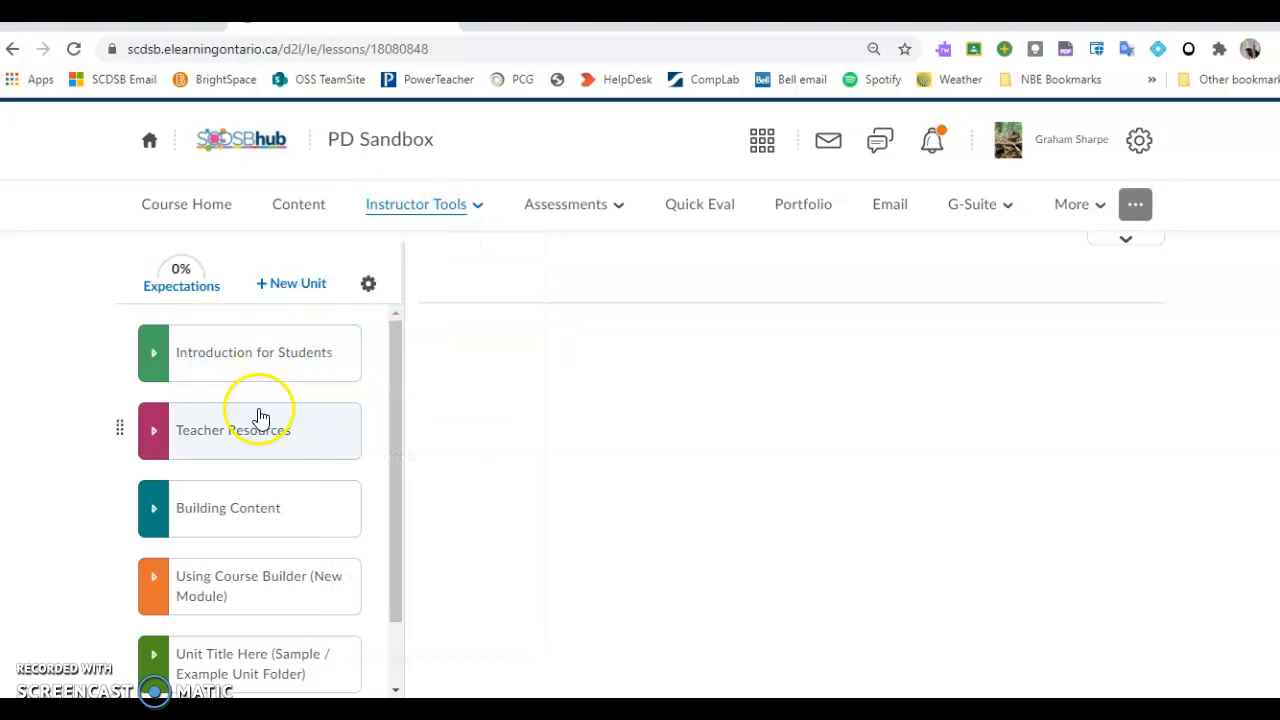
pyautogui.moveTo(397, 365)
pyautogui.mouseDown()
pyautogui.moveTo(383, 509)
pyautogui.moveTo(407, 350)
pyautogui.mouseUp()
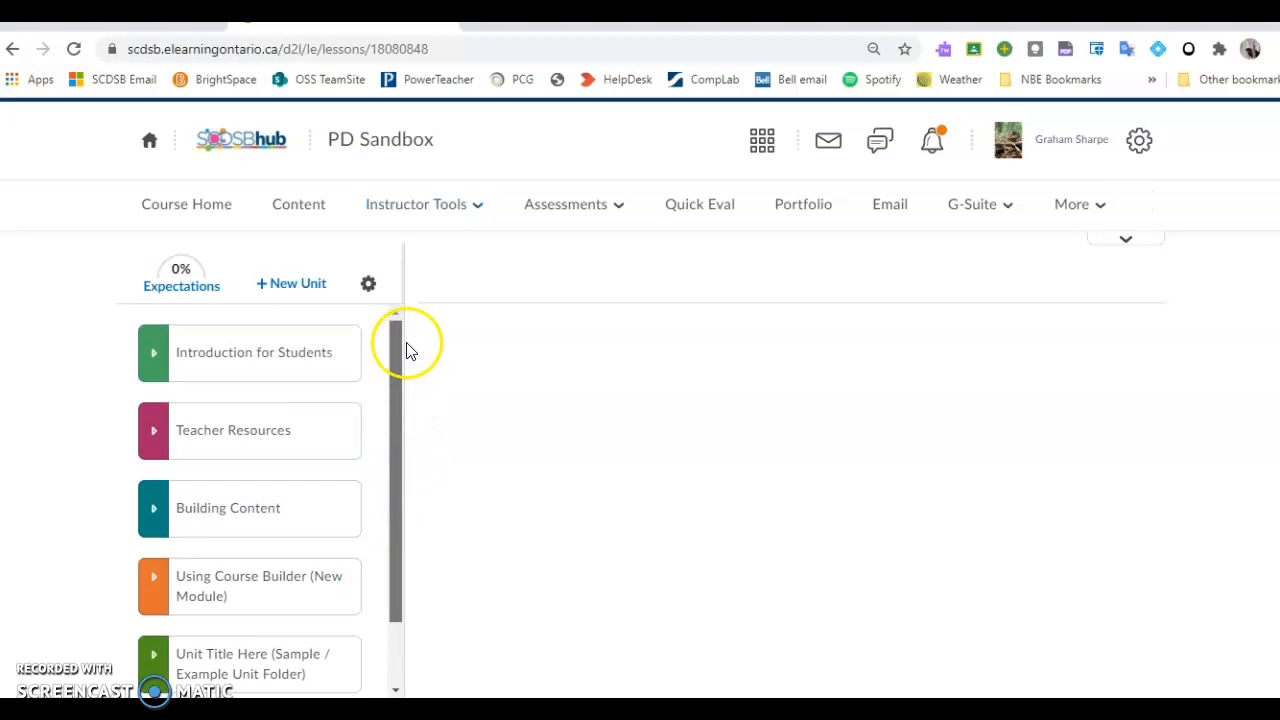
# - Create a new unit titled "Unit 2: Biodiversity" and make it visible to students
pyautogui.click(290, 290)
pyautogui.click(223, 271)
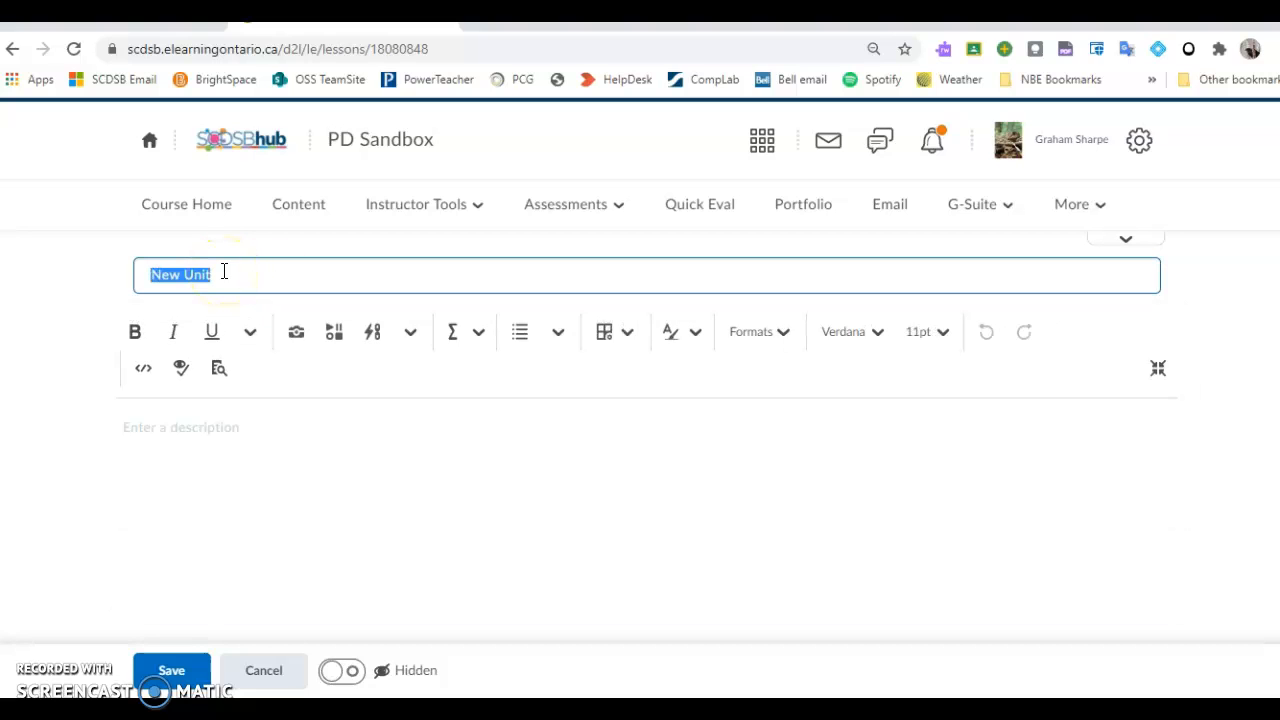
pyautogui.write('Un')
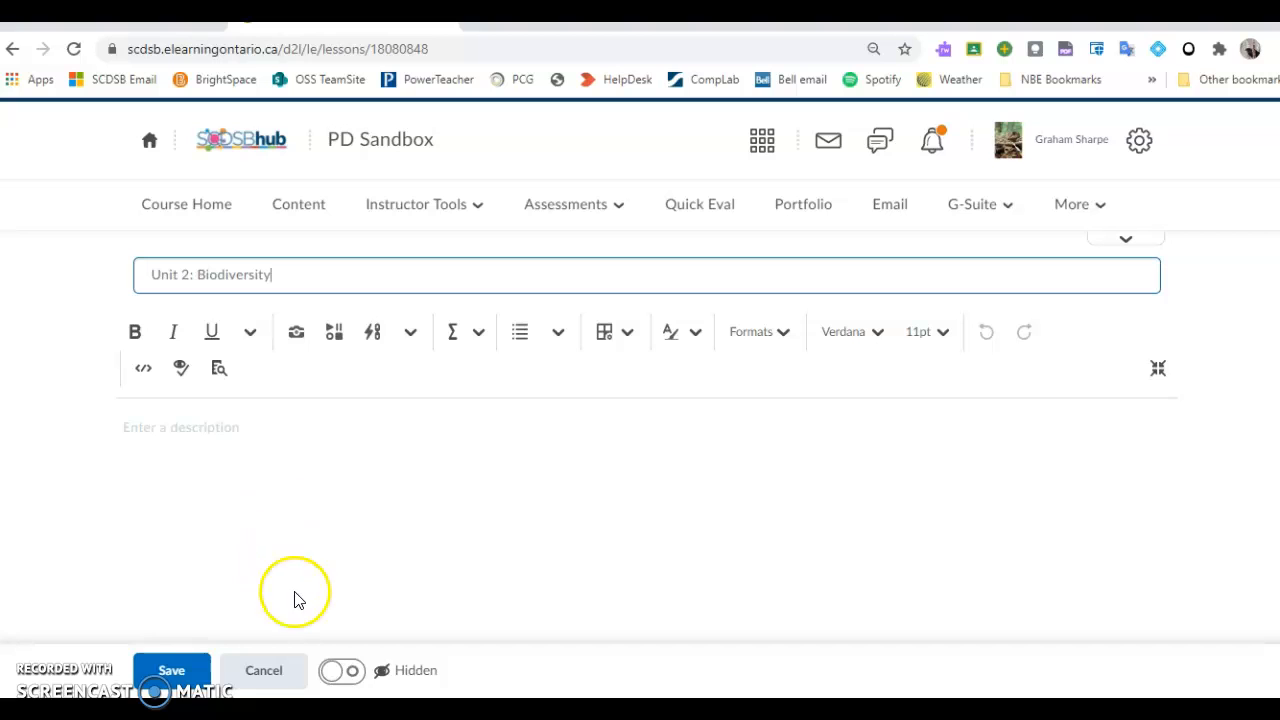
pyautogui.click(175, 672)
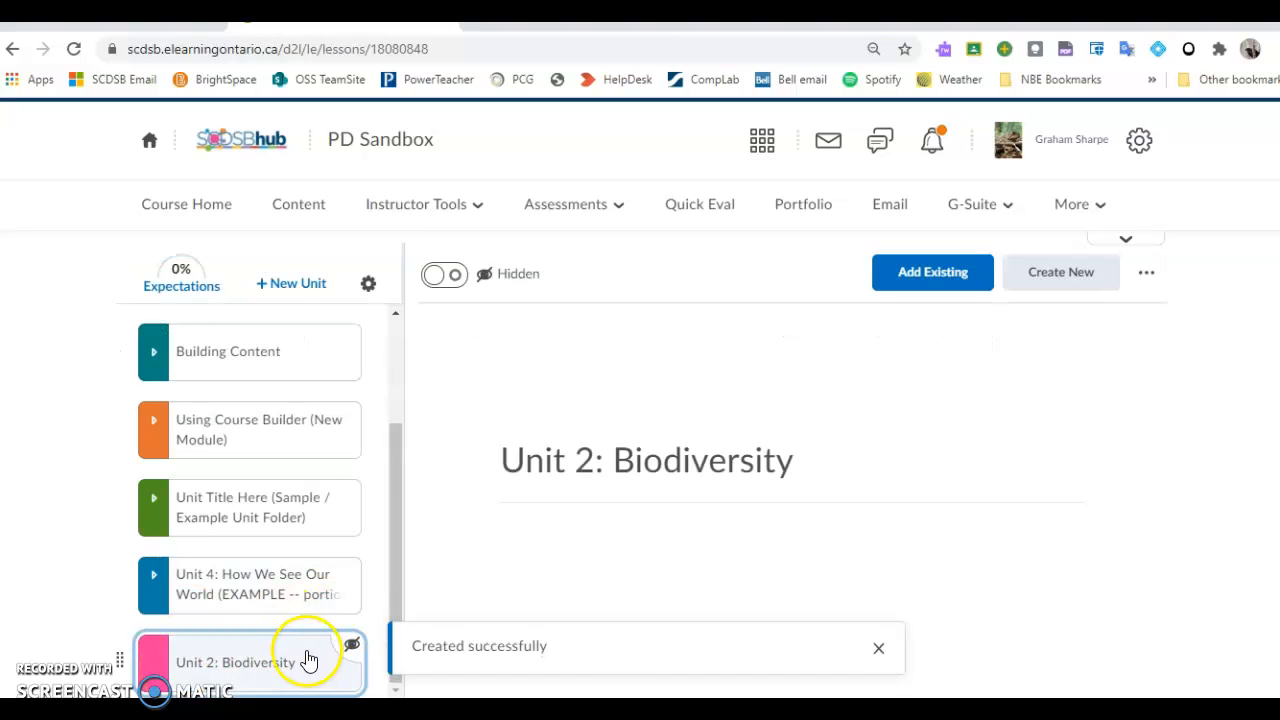
pyautogui.click(452, 276)
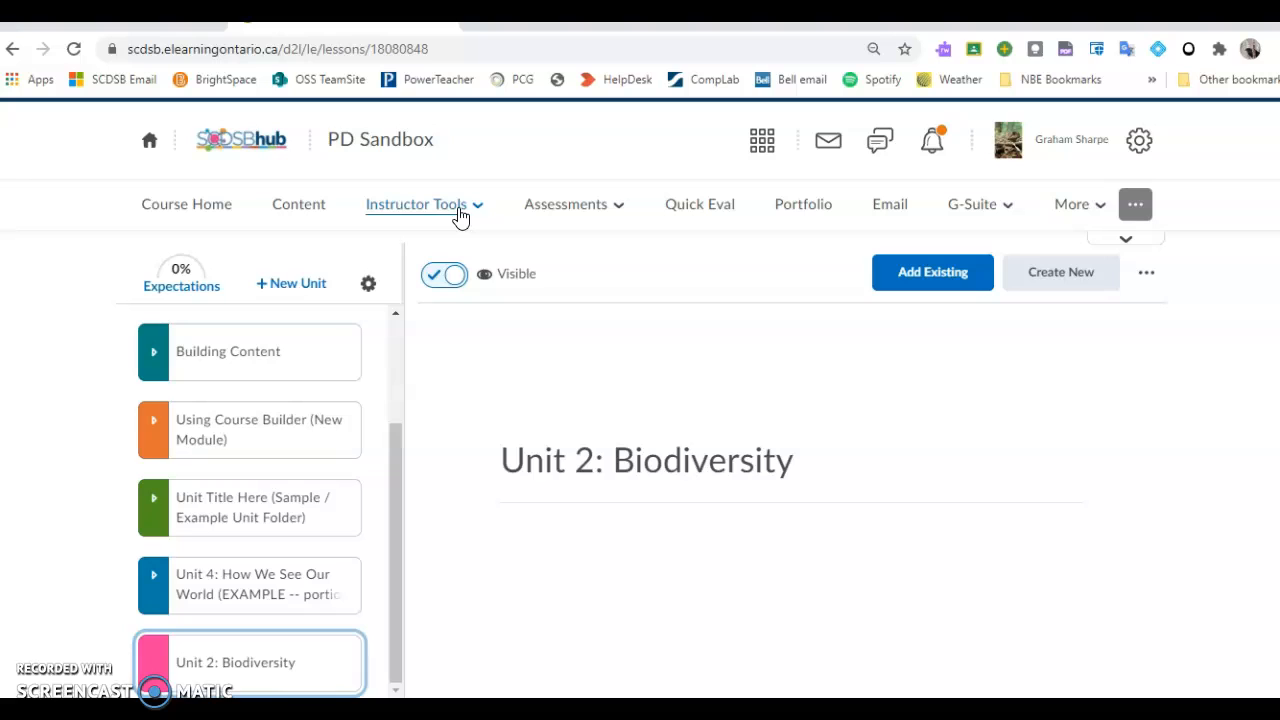
# - Open Course Builder for the PD Sandbox course
pyautogui.click(460, 215)
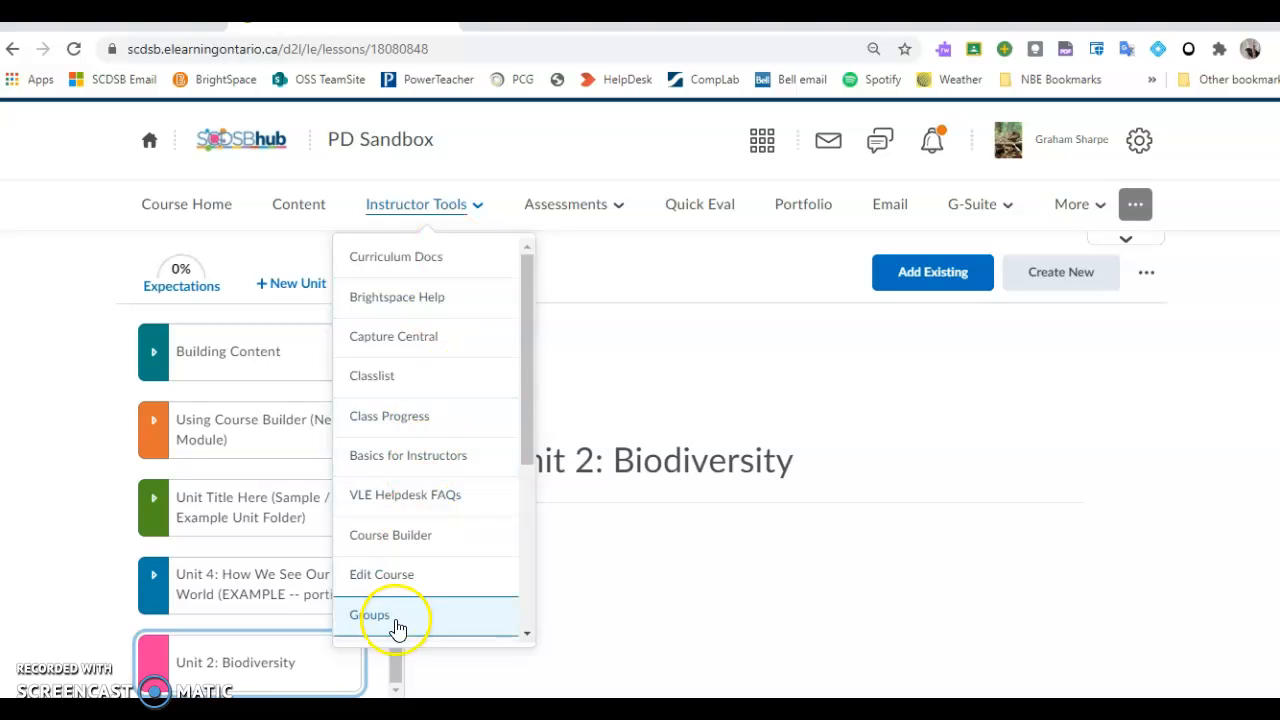
pyautogui.click(421, 537)
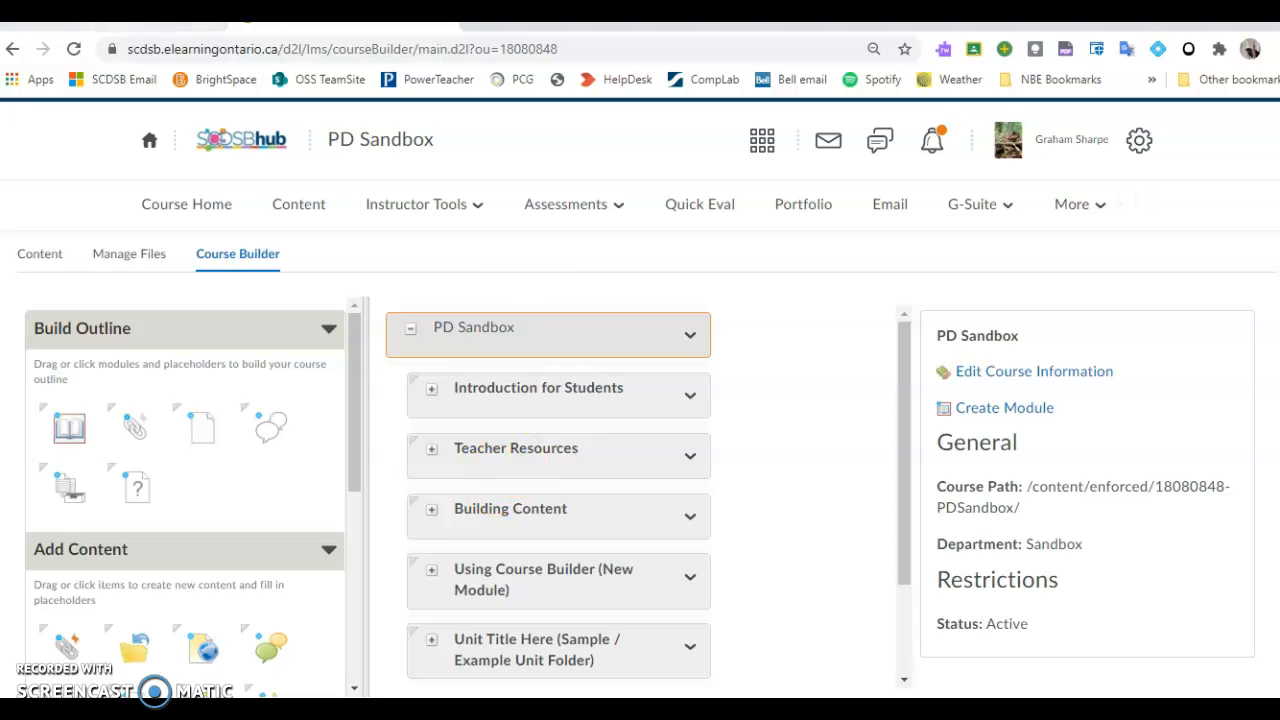
# - Switch to Google Drive, look through the "UNIT 2: Issues in the BIOSPHERE" folder for source material, and return to Course Builder
pyautogui.click(120, 25)
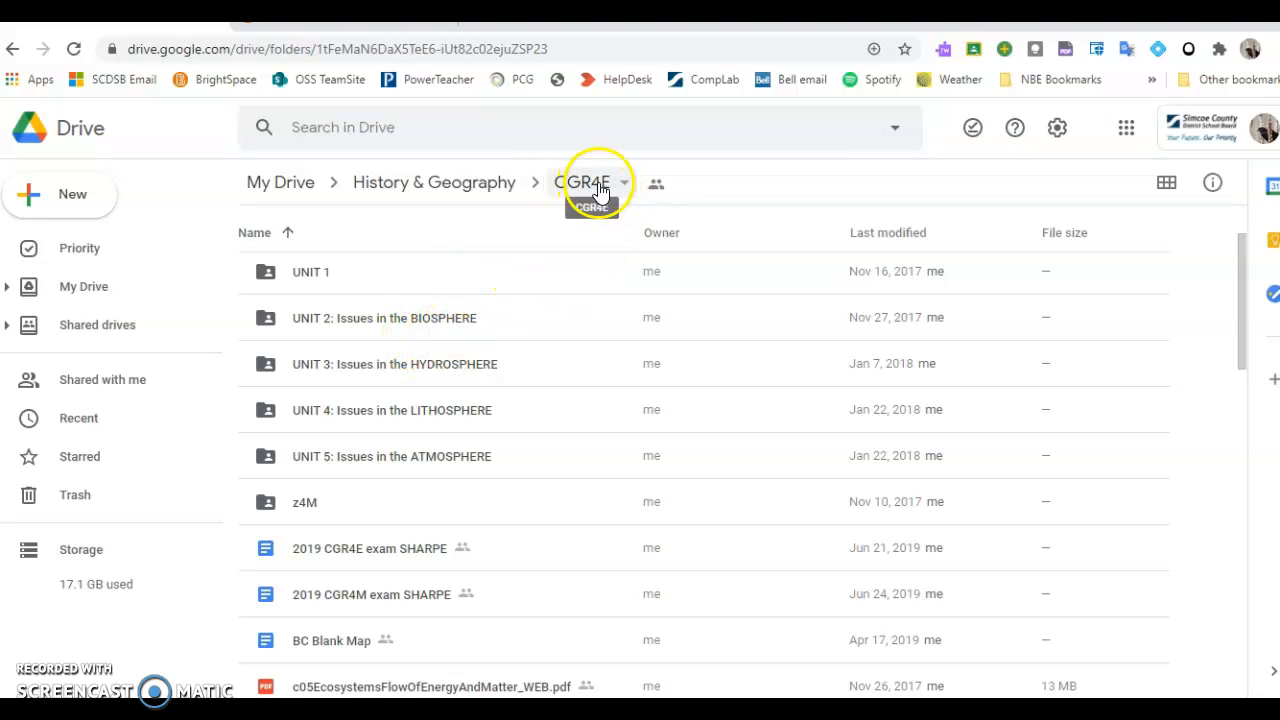
pyautogui.doubleClick(432, 317)
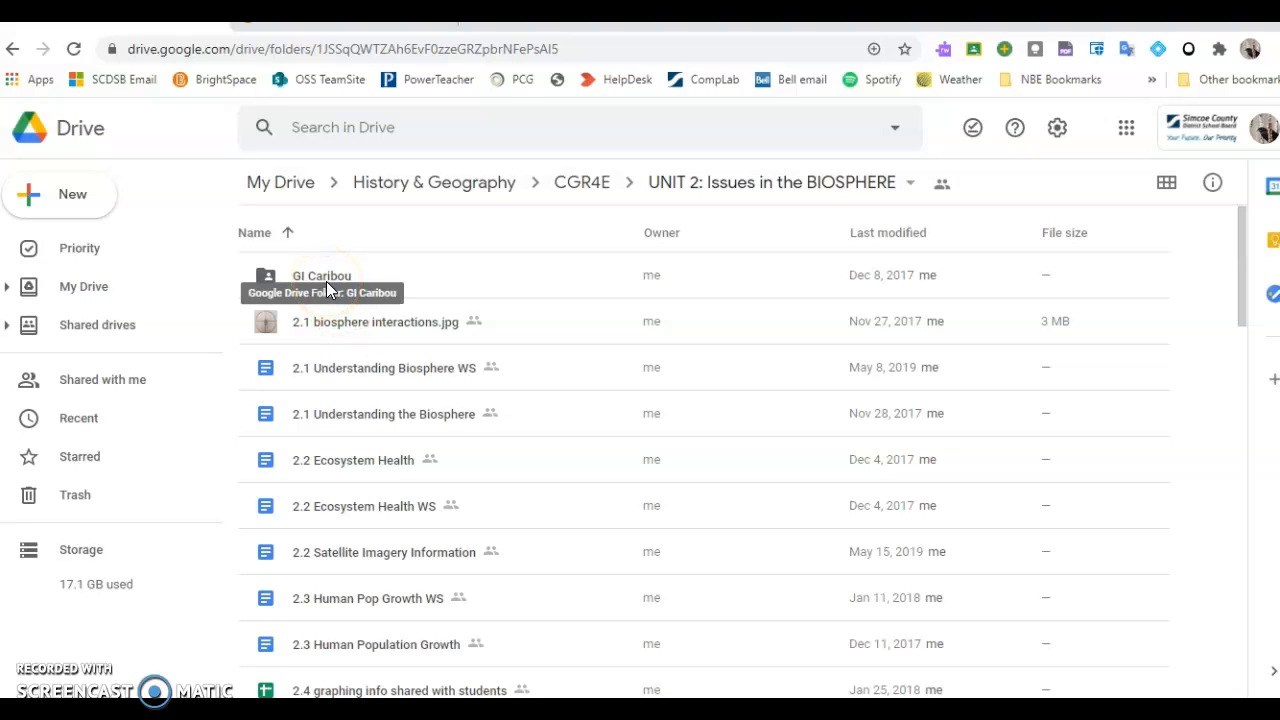
pyautogui.click(340, 23)
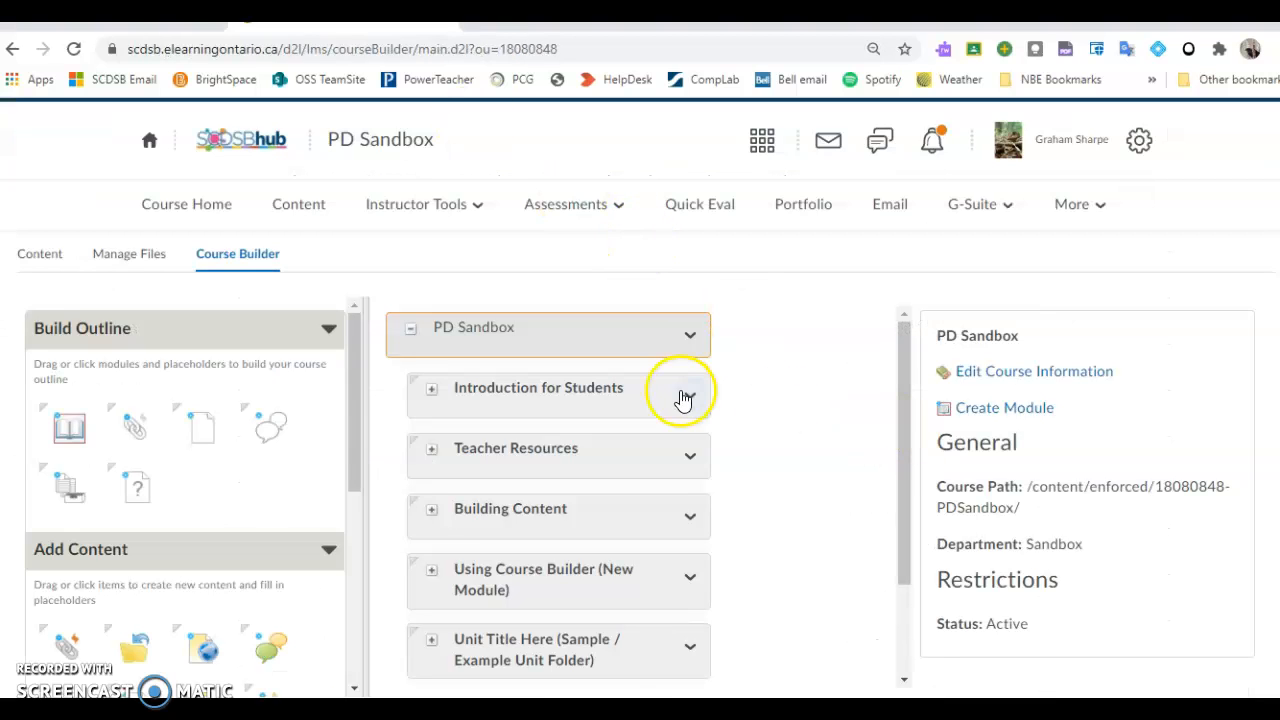
# - Move the "Unit 2: Biodiversity" module to the top of the PD Sandbox outline, above Introduction for Students
pyautogui.moveTo(910, 389); pyautogui.dragTo(902, 357)
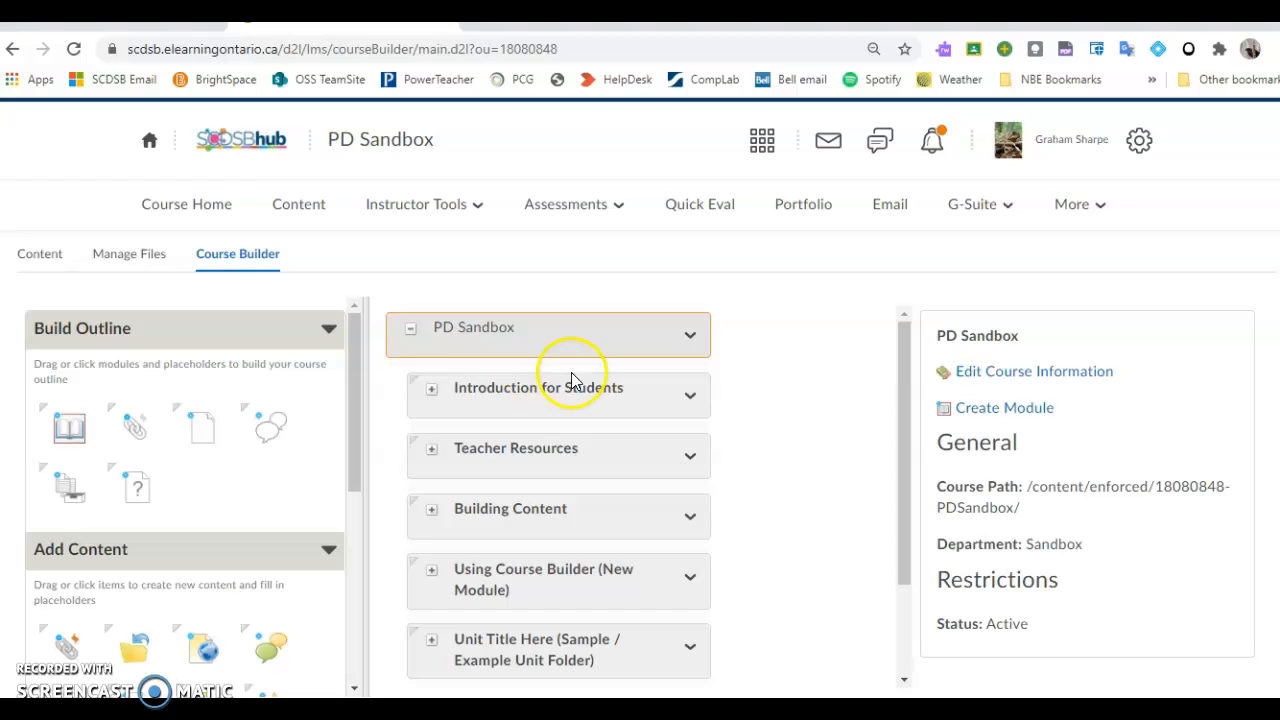
pyautogui.moveTo(907, 377); pyautogui.dragTo(912, 465)
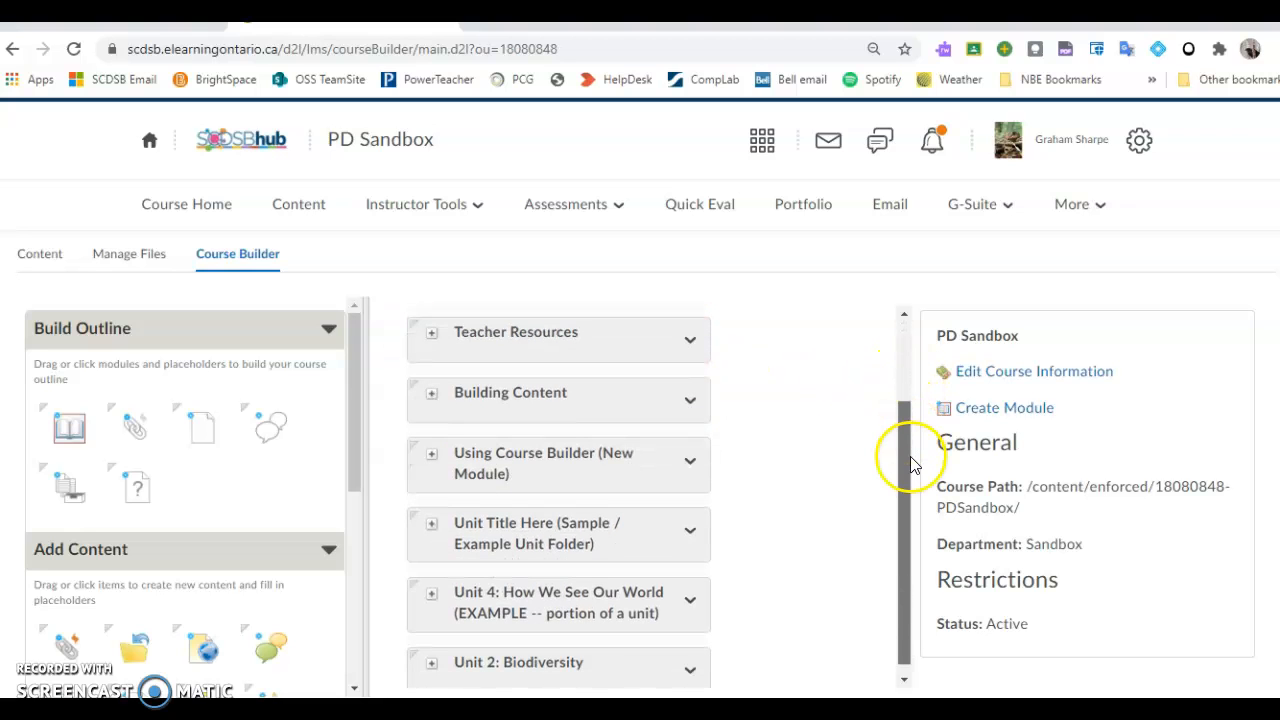
pyautogui.moveTo(517, 663); pyautogui.dragTo(470, 368)
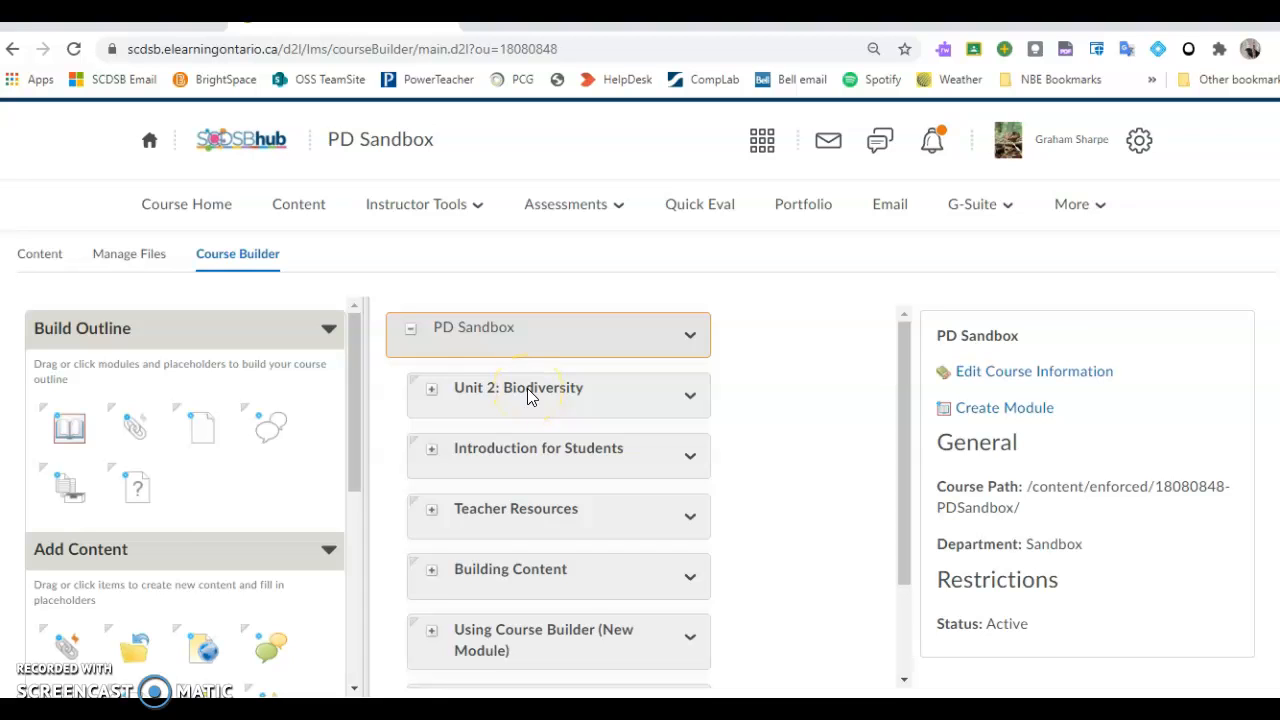
# - Create a submodule named "Geographic Inquiry: Caribou of Canada" inside Unit 2: Biodiversity, leaving the notes empty and without date restrictions
pyautogui.click(609, 404)
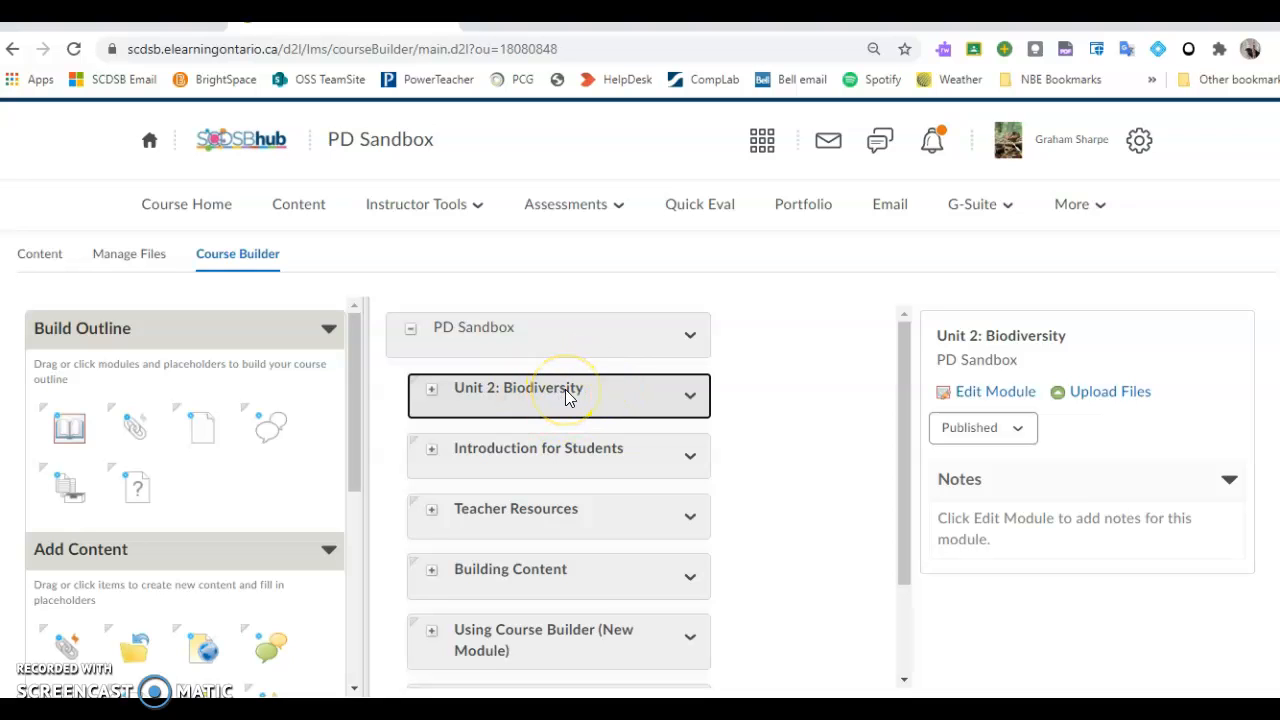
pyautogui.click(69, 430)
pyautogui.moveTo(69, 430); pyautogui.dragTo(557, 395)
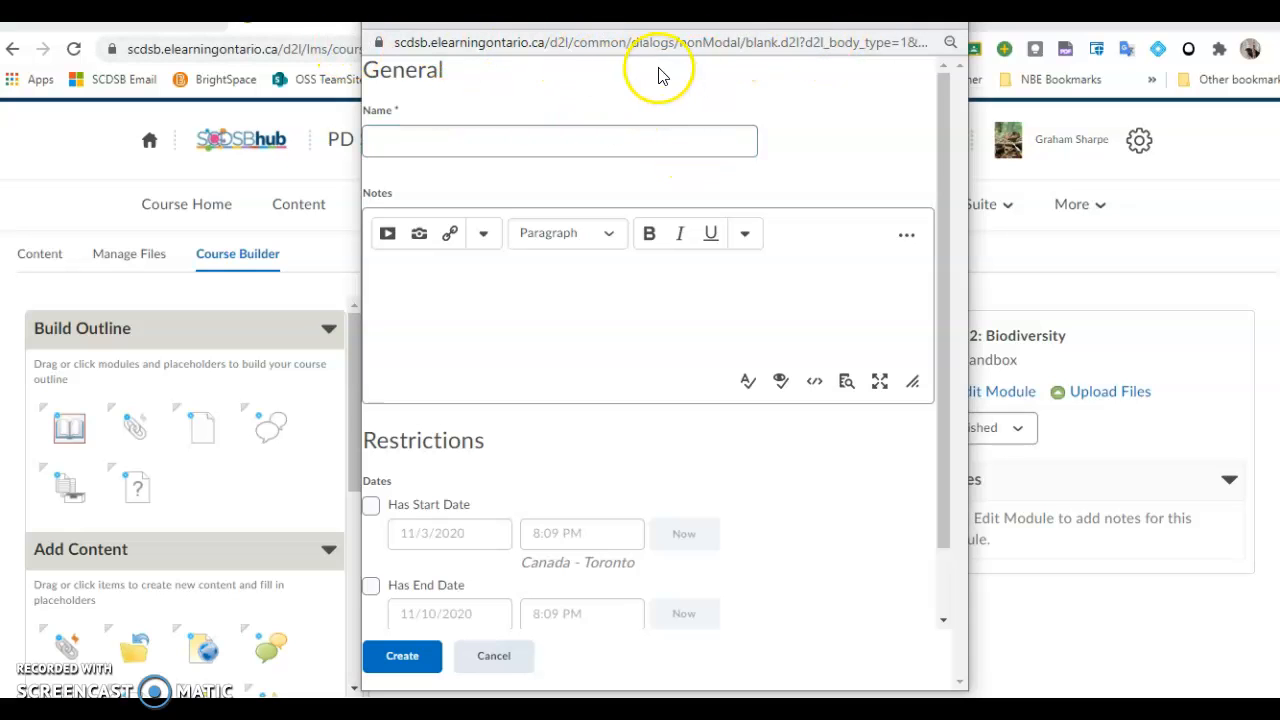
pyautogui.click(507, 138)
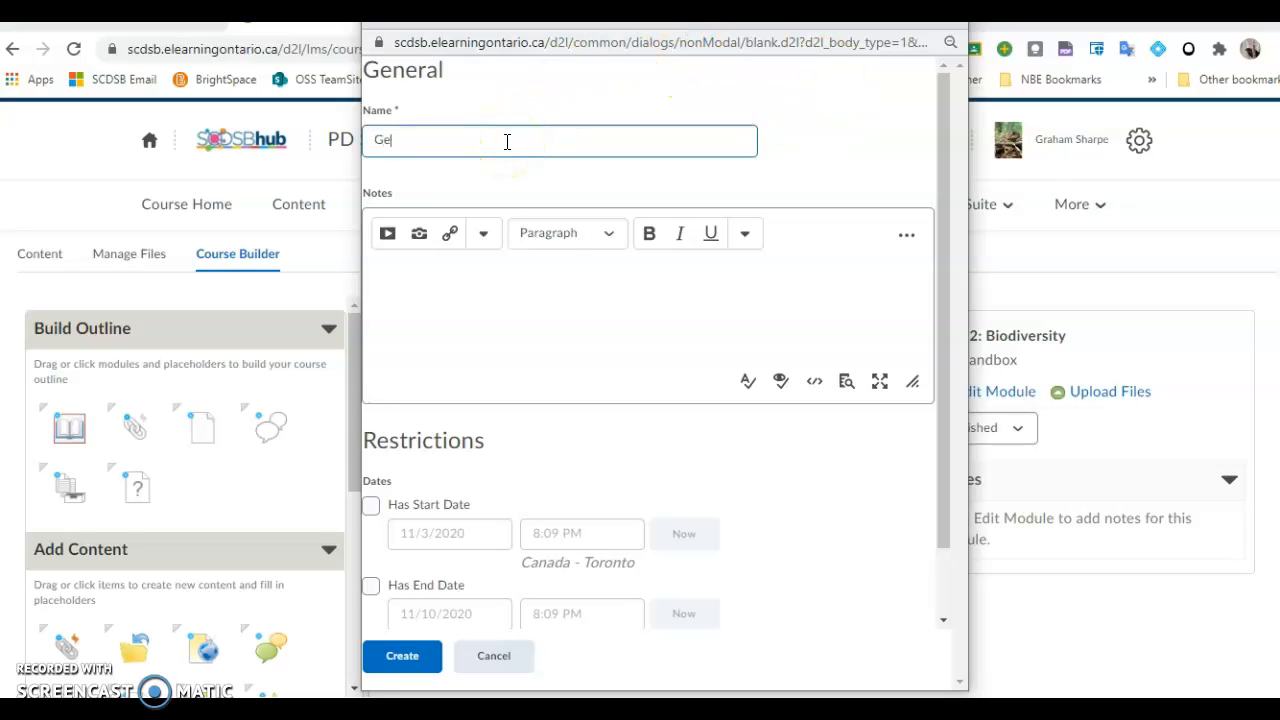
pyautogui.write('Geogrp')
pyautogui.press('BackSpace')
pyautogui.write('aribou of Canada')
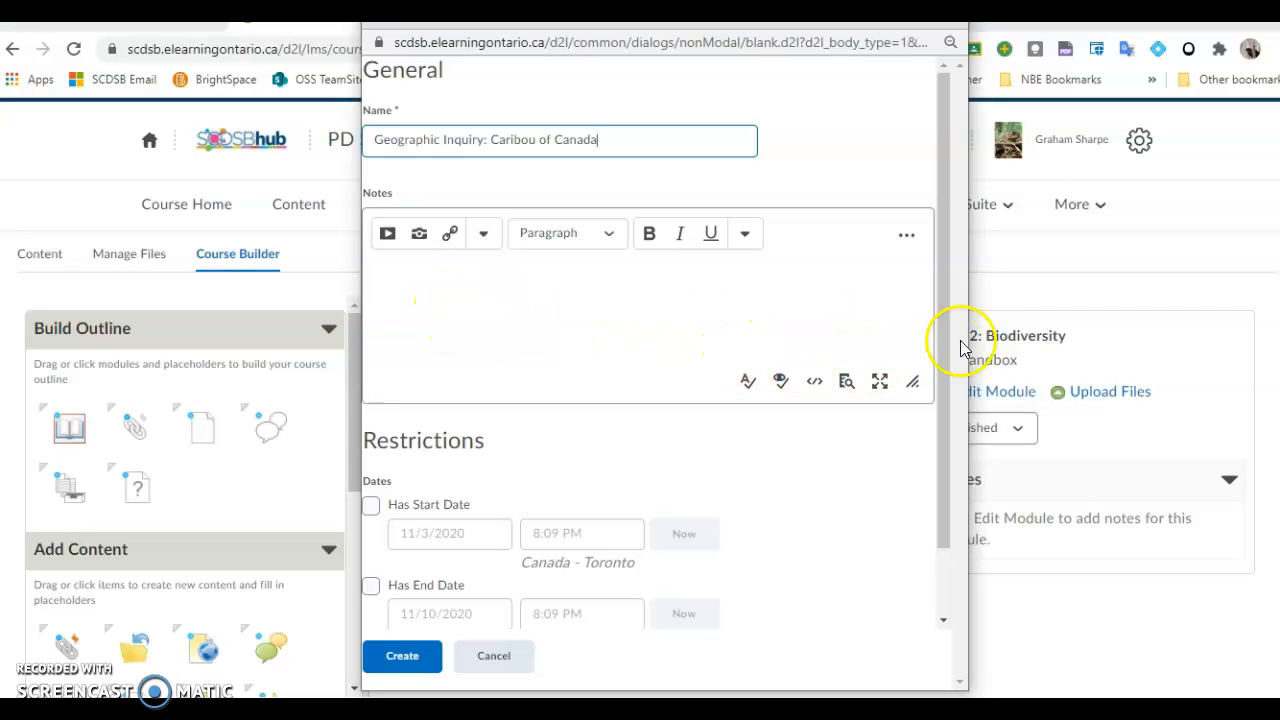
pyautogui.moveTo(946, 309); pyautogui.dragTo(943, 381)
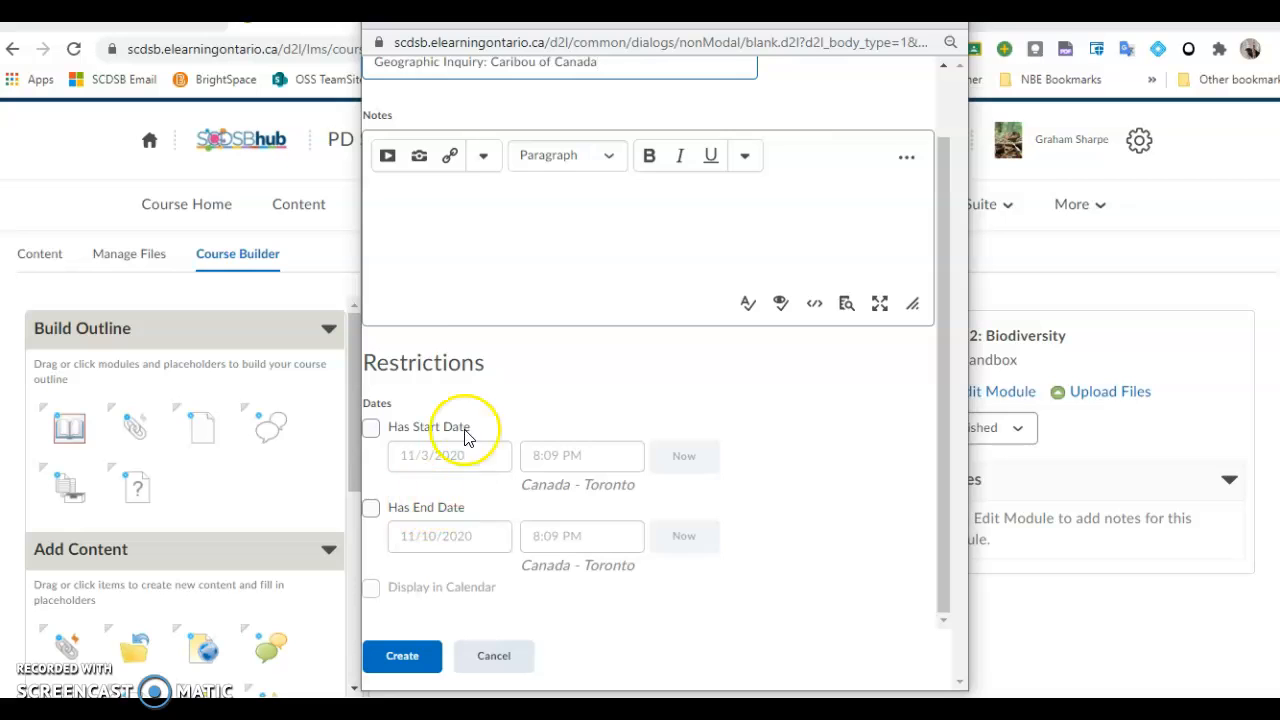
pyautogui.scroll(1, 474, 320)
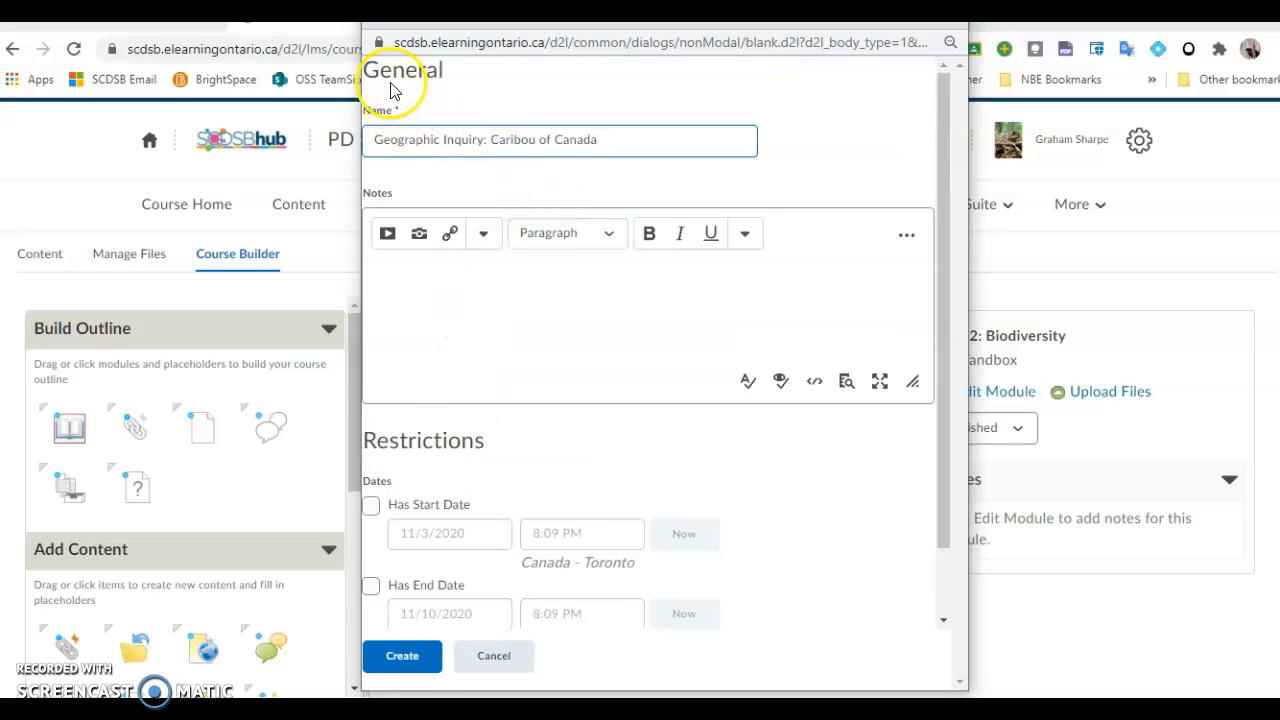
pyautogui.click(405, 662)
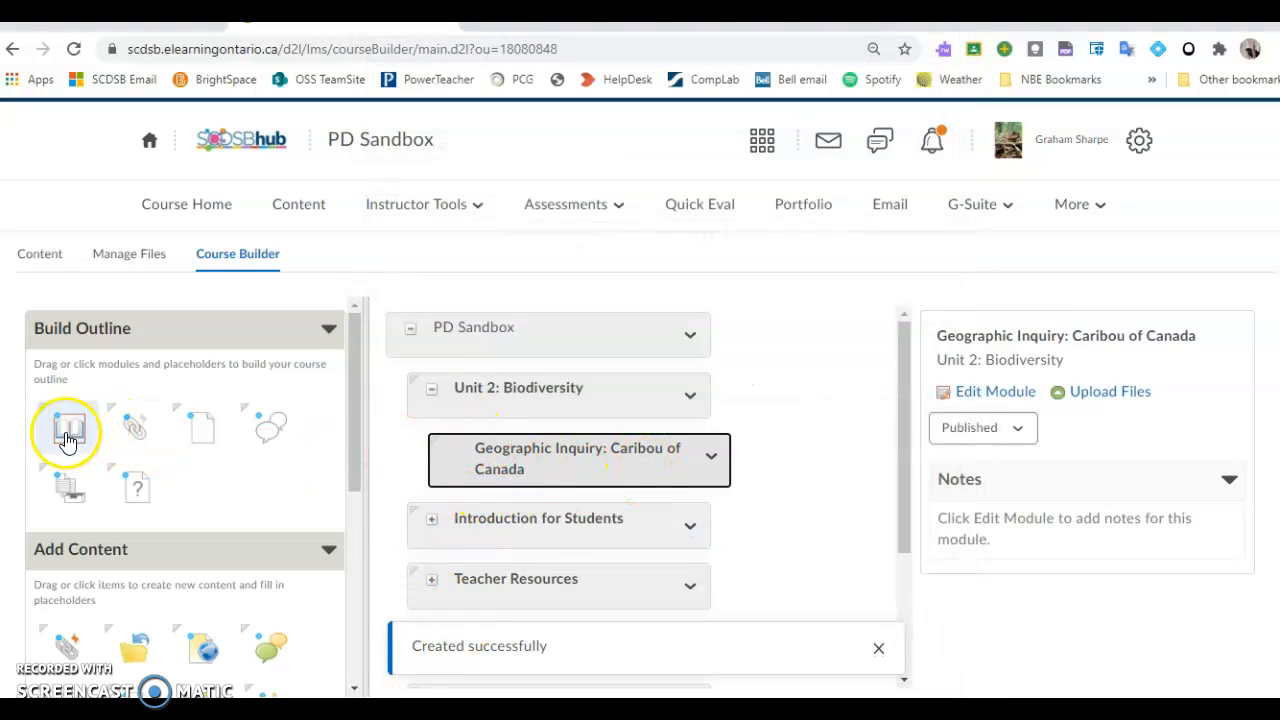
pyautogui.moveTo(68, 440); pyautogui.dragTo(290, 445)
pyautogui.moveTo(458, 425); pyautogui.dragTo(457, 423)
pyautogui.moveTo(58, 424); pyautogui.dragTo(69, 430)
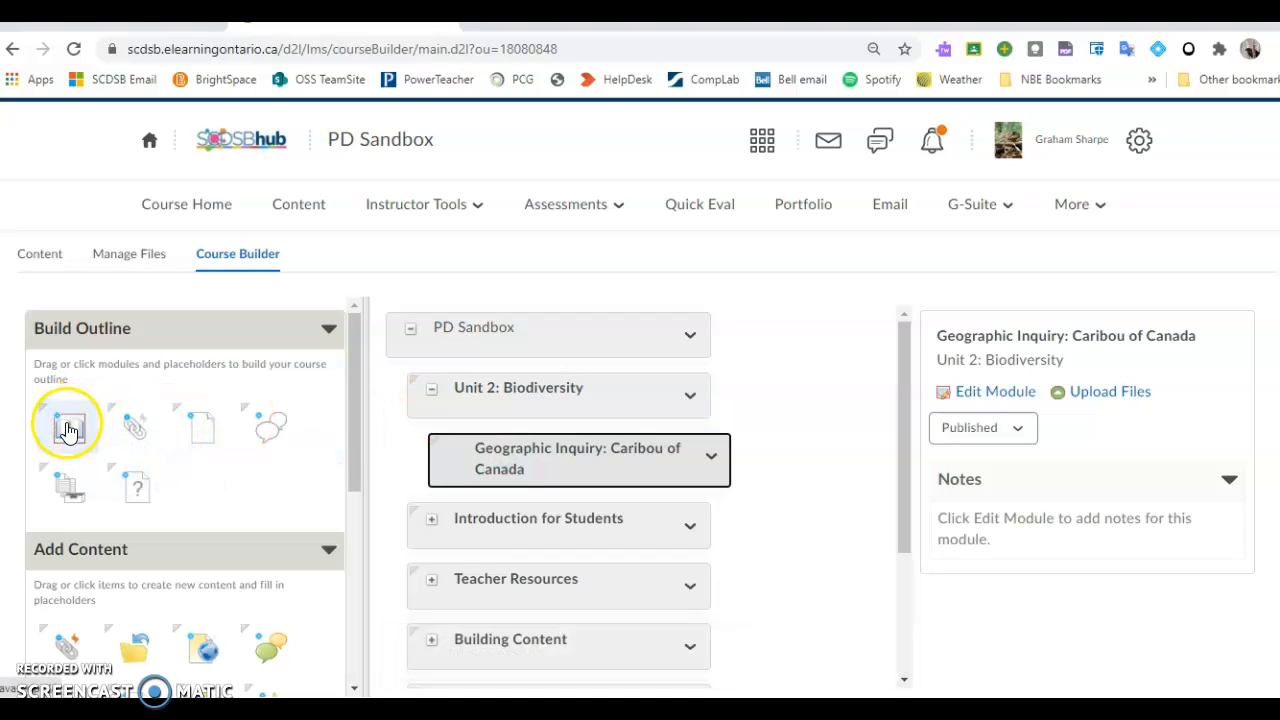
# - Start a file upload to the Geographic Inquiry module and choose "Caribou Inquiry Whiteboard Image" from the CGR4M desktop folder
pyautogui.moveTo(904, 355); pyautogui.dragTo(905, 383)
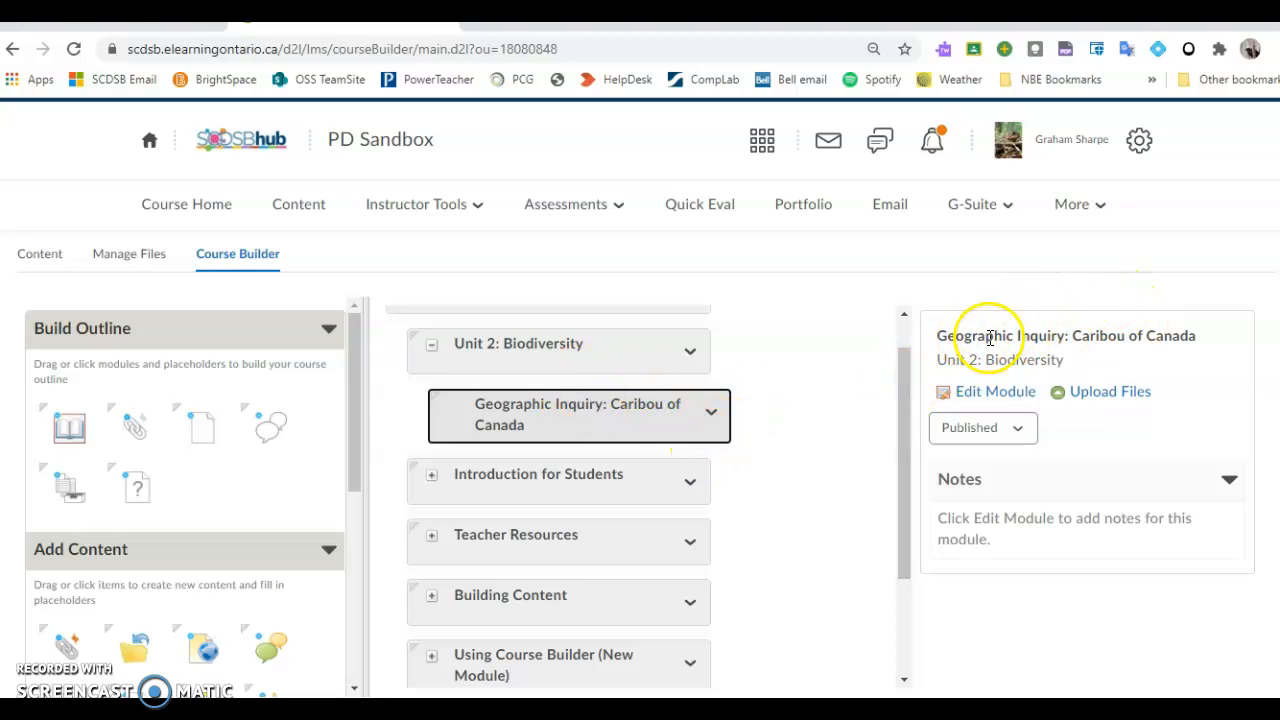
pyautogui.click(1108, 396)
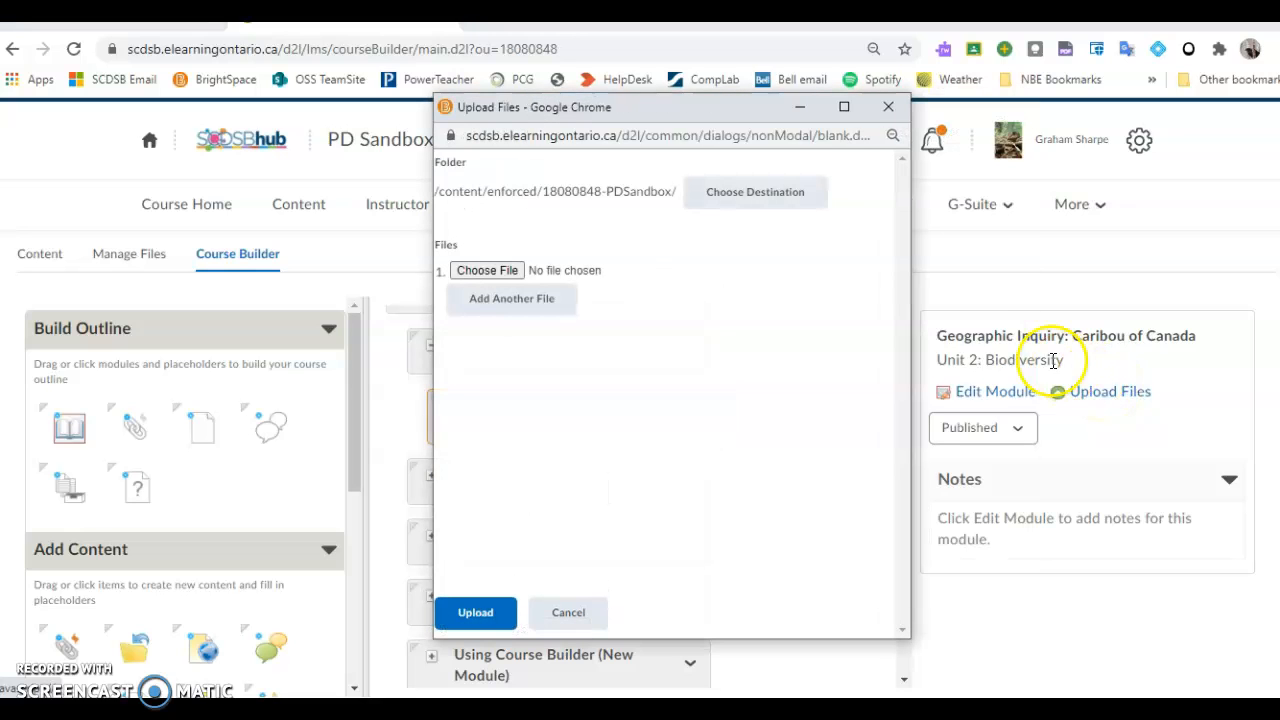
pyautogui.click(494, 281)
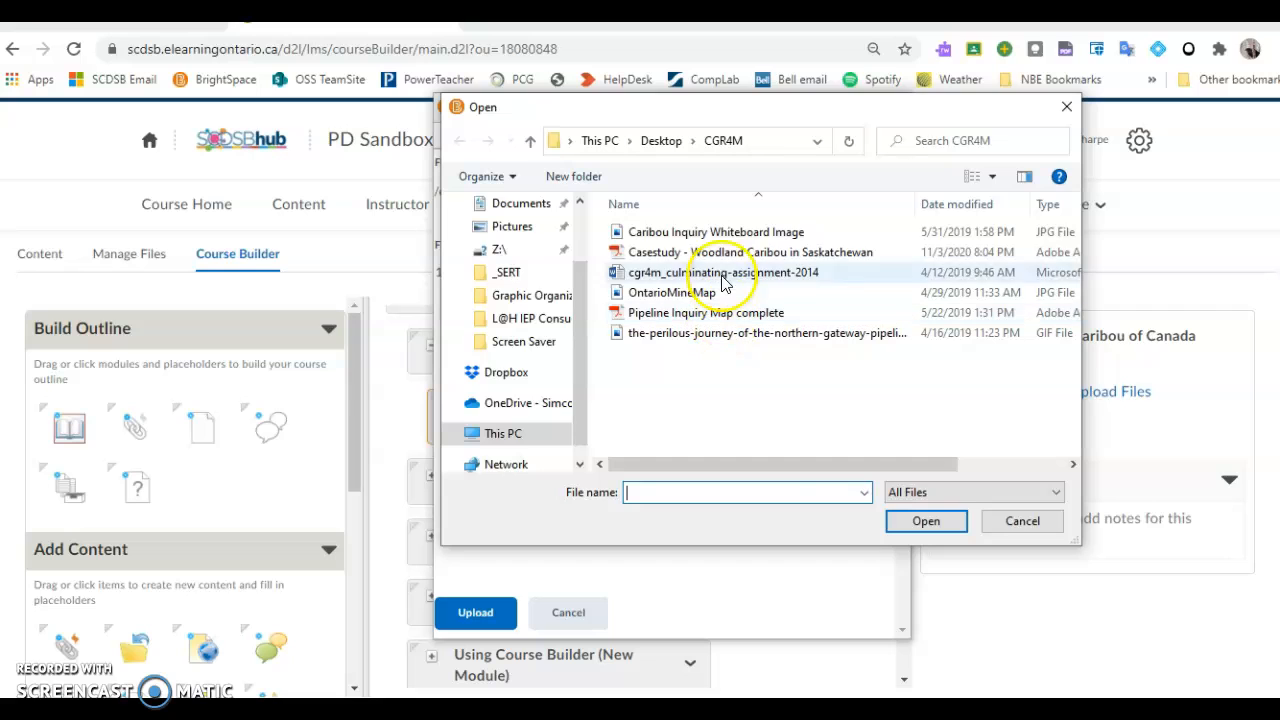
pyautogui.click(692, 236)
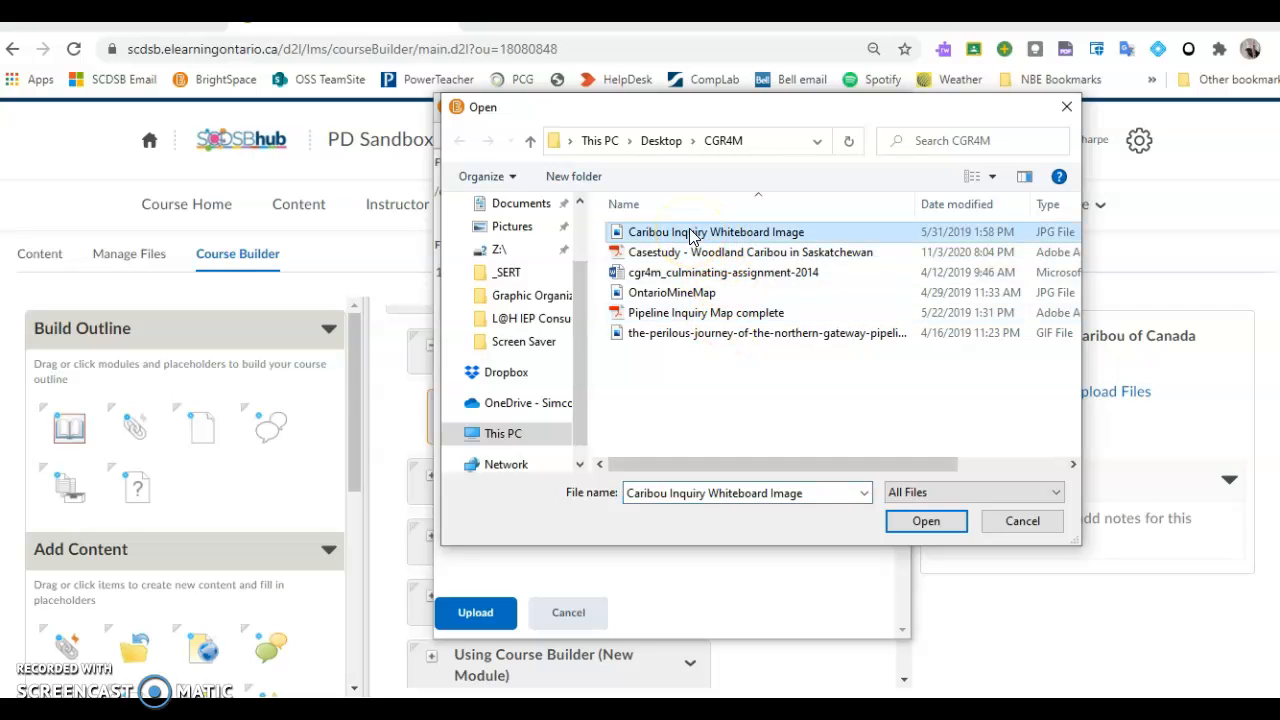
pyautogui.click(925, 524)
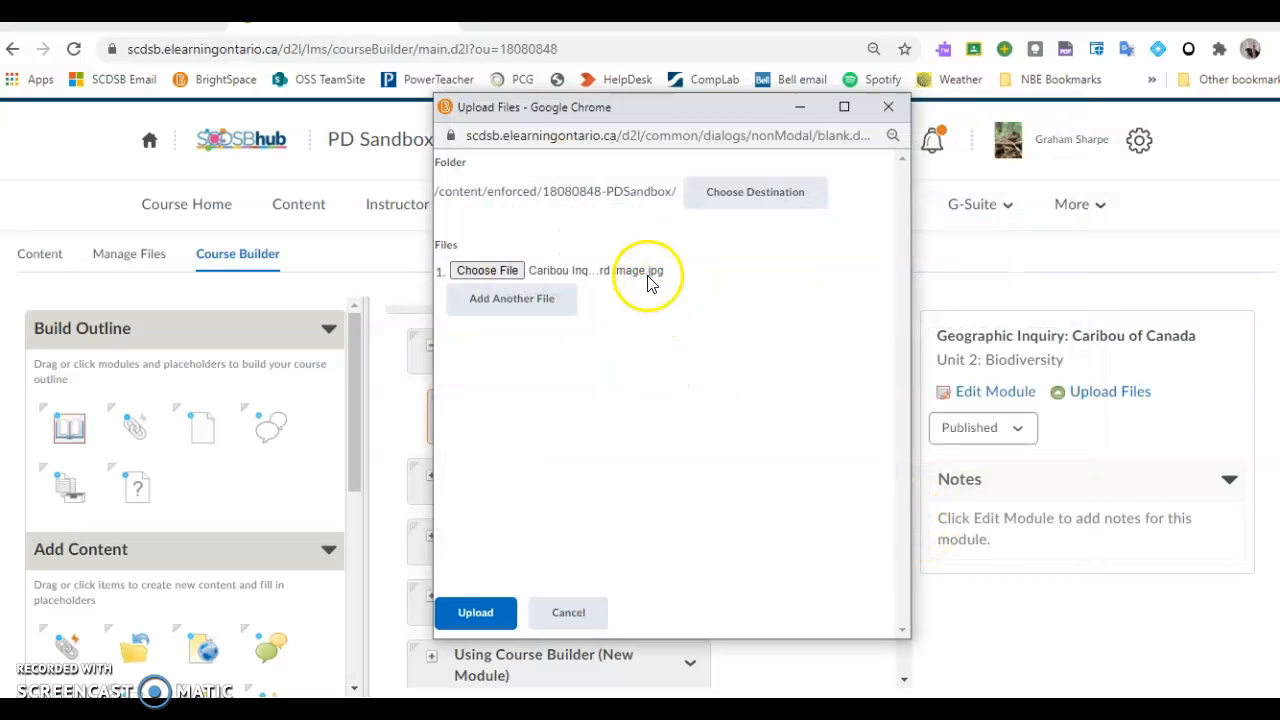
# - Add a second file to the upload, choosing the PDF "Casestudy - Woodland Caribou in Saskatchewan"
pyautogui.click(530, 308)
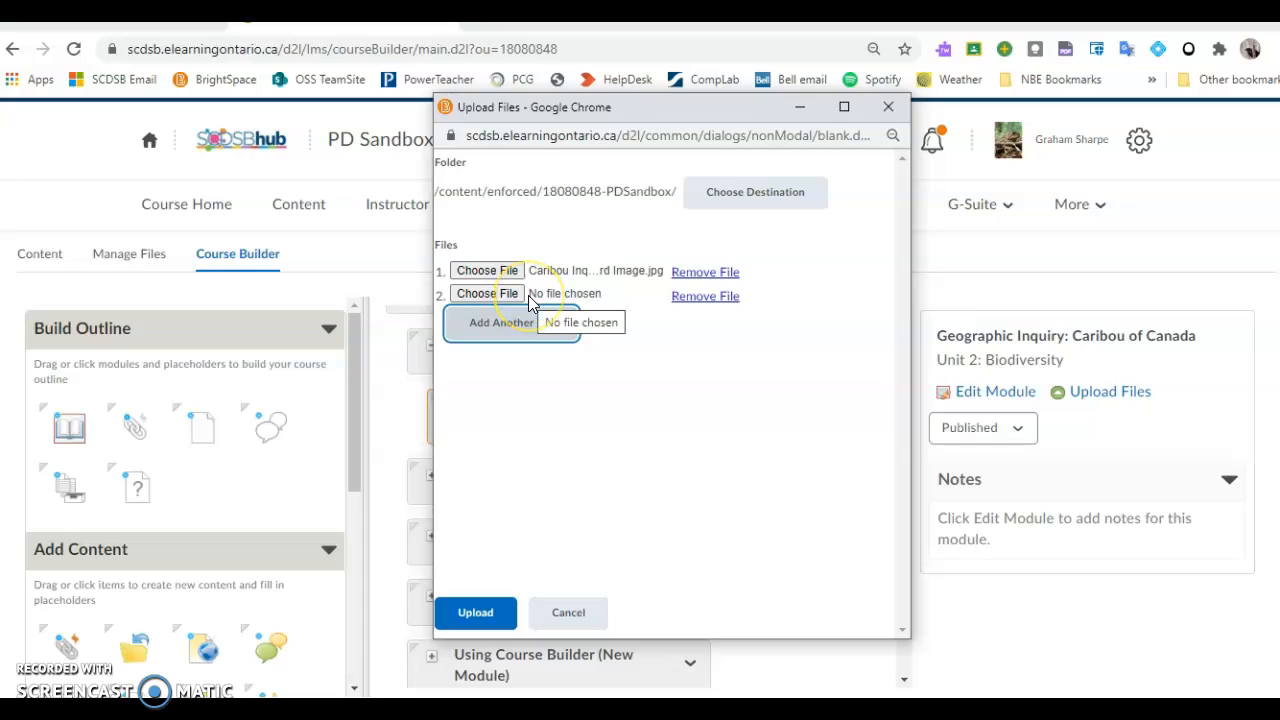
pyautogui.click(487, 294)
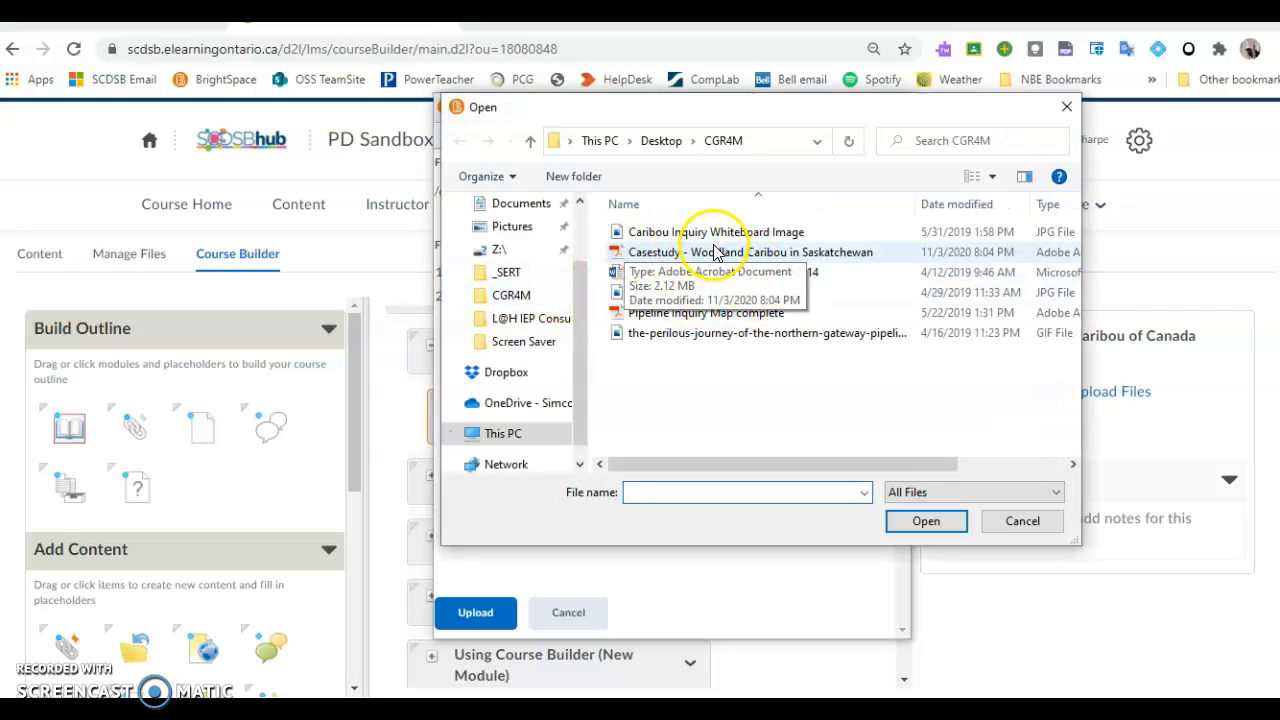
pyautogui.click(771, 259)
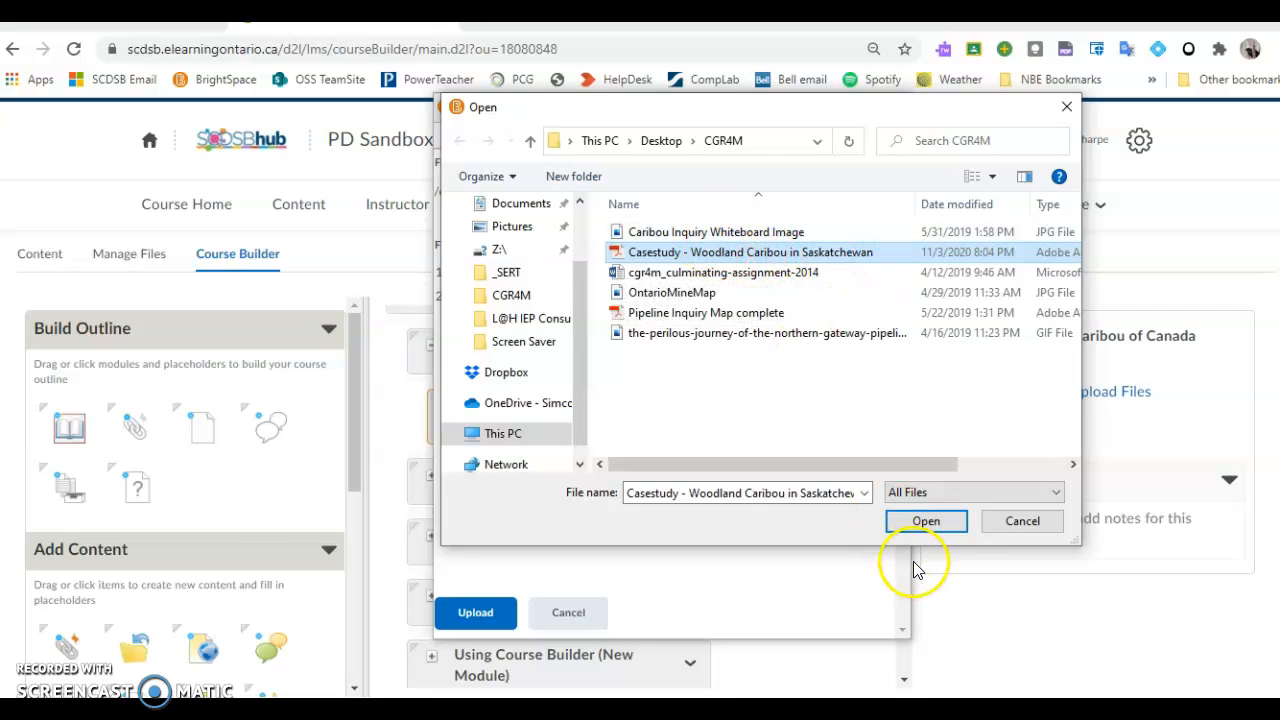
pyautogui.click(927, 522)
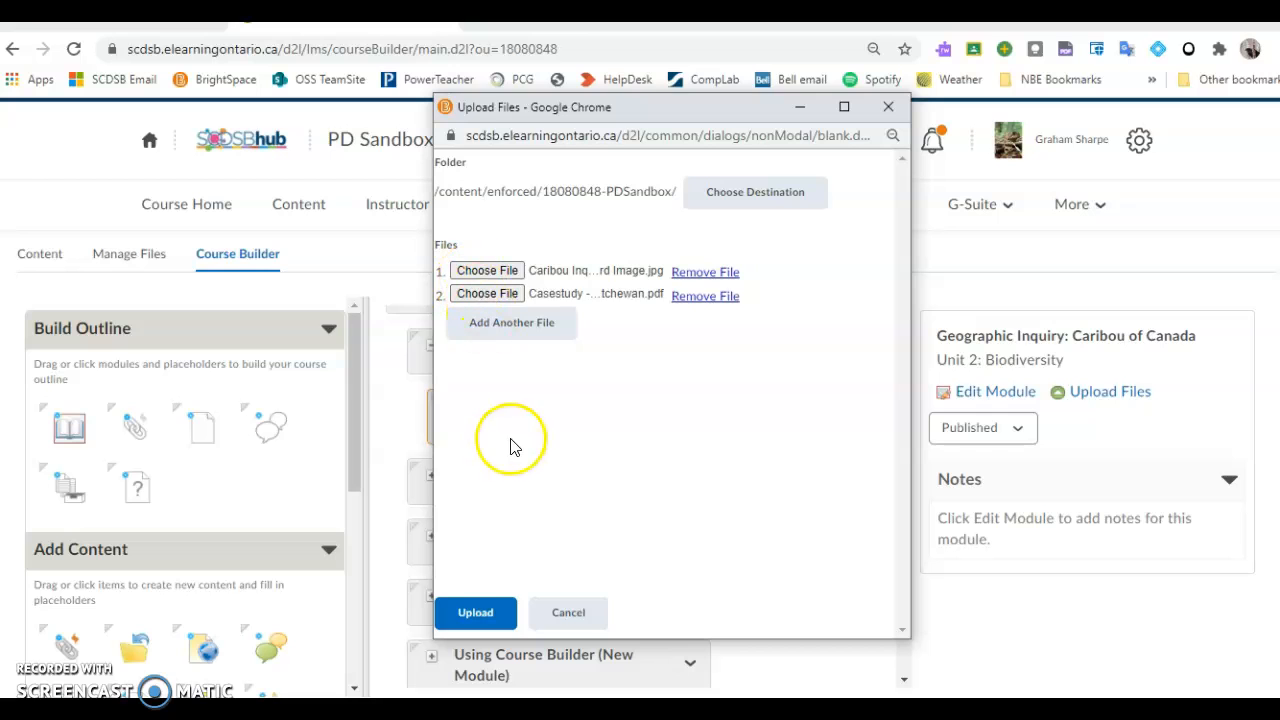
# - Upload both files to the module, overwriting the existing copy of Caribou Inquiry Whiteboard Image.jpg
pyautogui.click(478, 618)
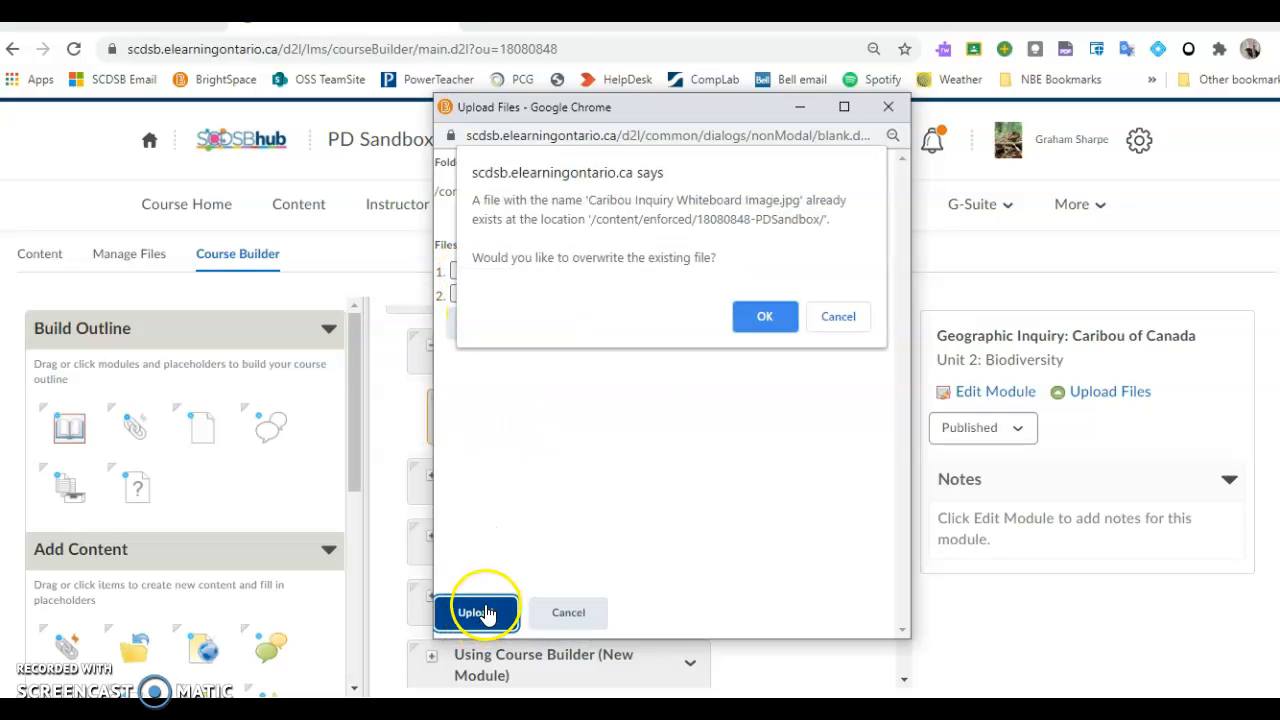
pyautogui.click(765, 316)
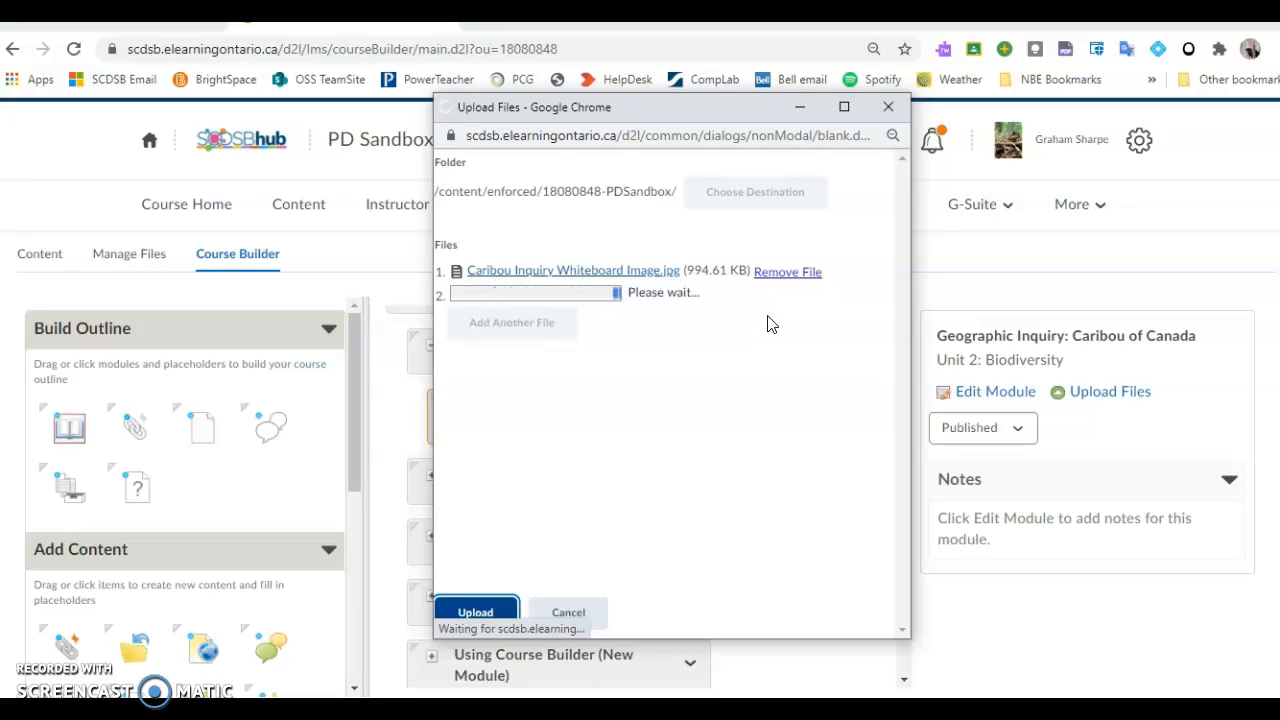
pyautogui.click(771, 371)
pyautogui.click(757, 376)
pyautogui.click(715, 420)
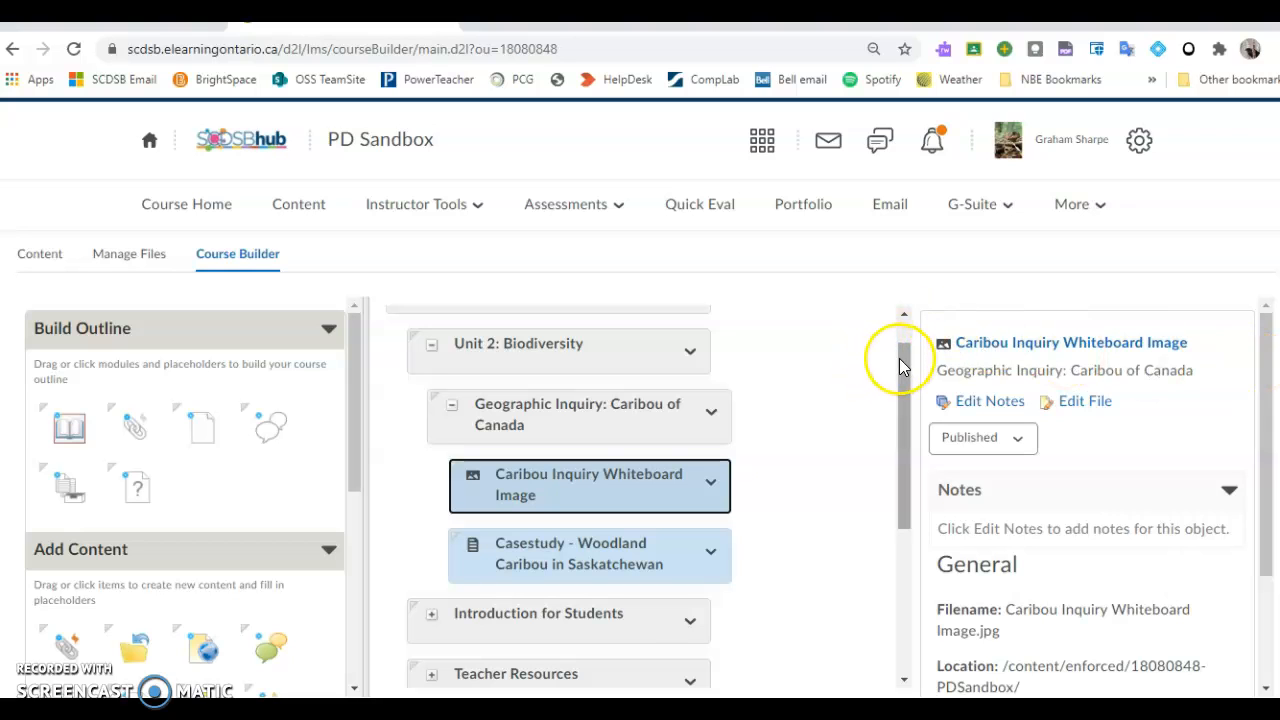
pyautogui.moveTo(903, 358); pyautogui.dragTo(903, 388)
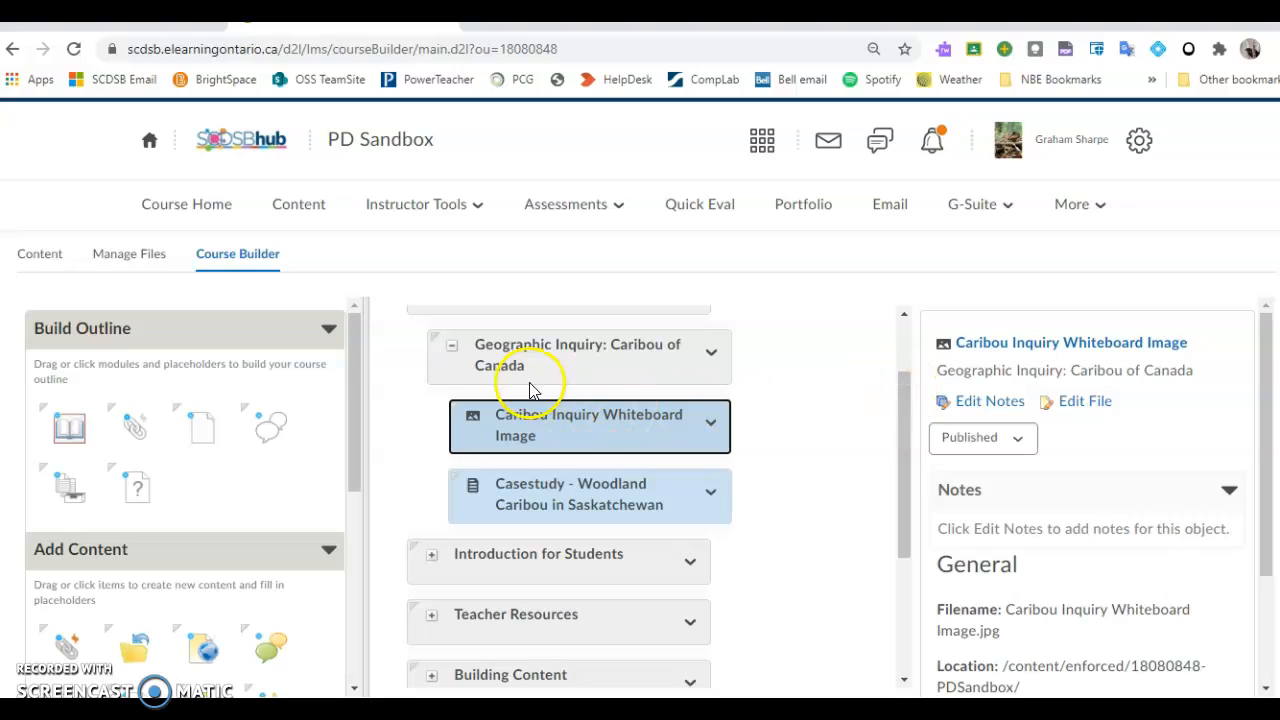
# - Start a new quicklink inside the module "Geographic Inquiry: Caribou of Canada"
pyautogui.click(621, 367)
pyautogui.scroll(1, 621, 366)
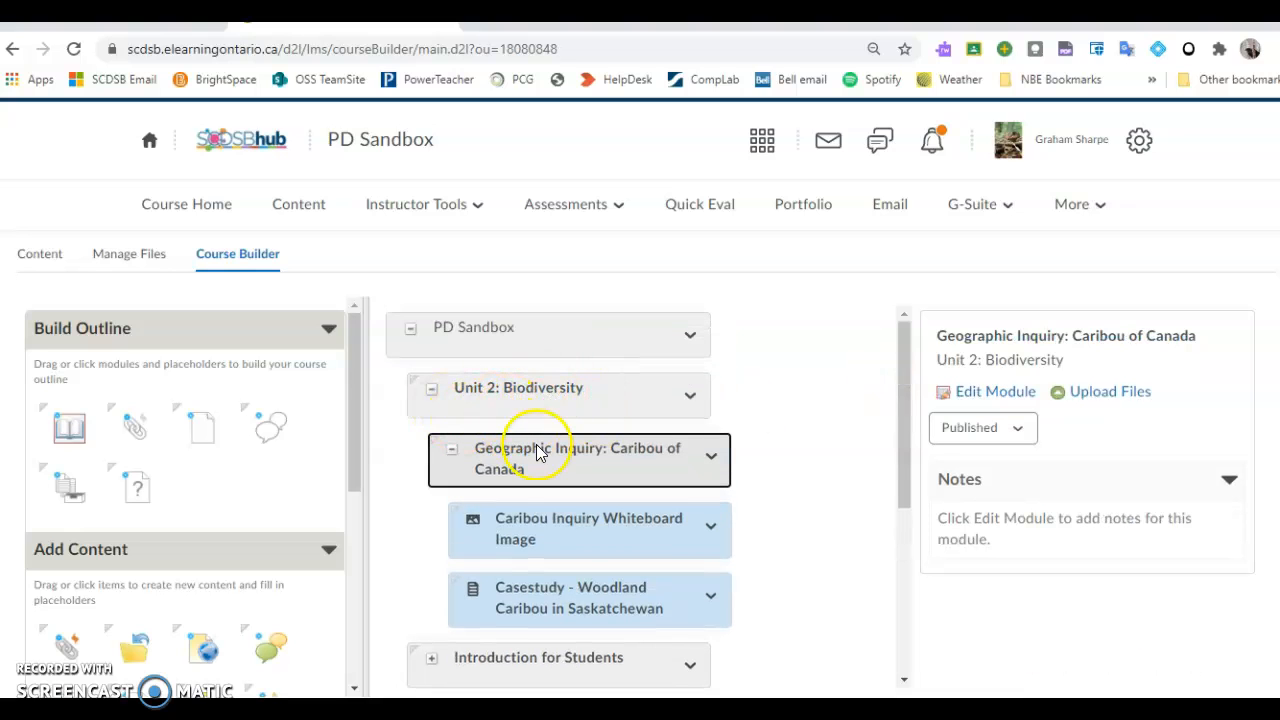
pyautogui.scroll(-1, 577, 437)
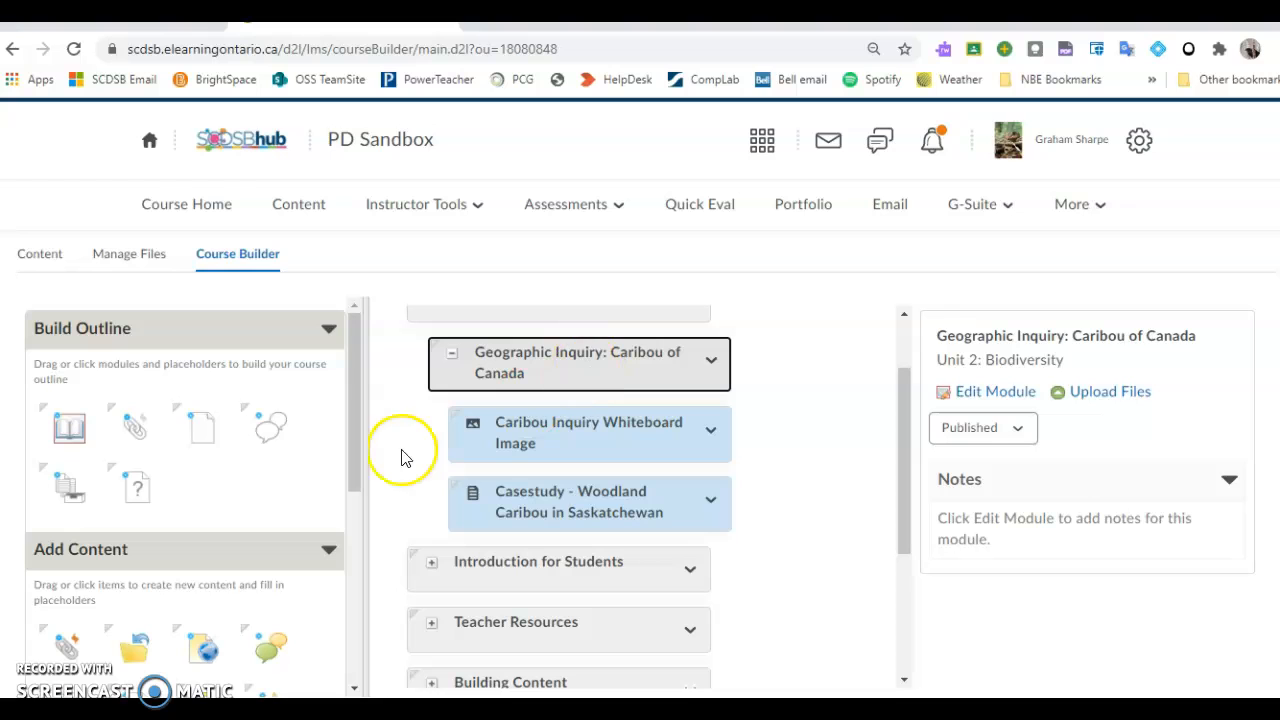
pyautogui.moveTo(351, 435); pyautogui.dragTo(351, 480)
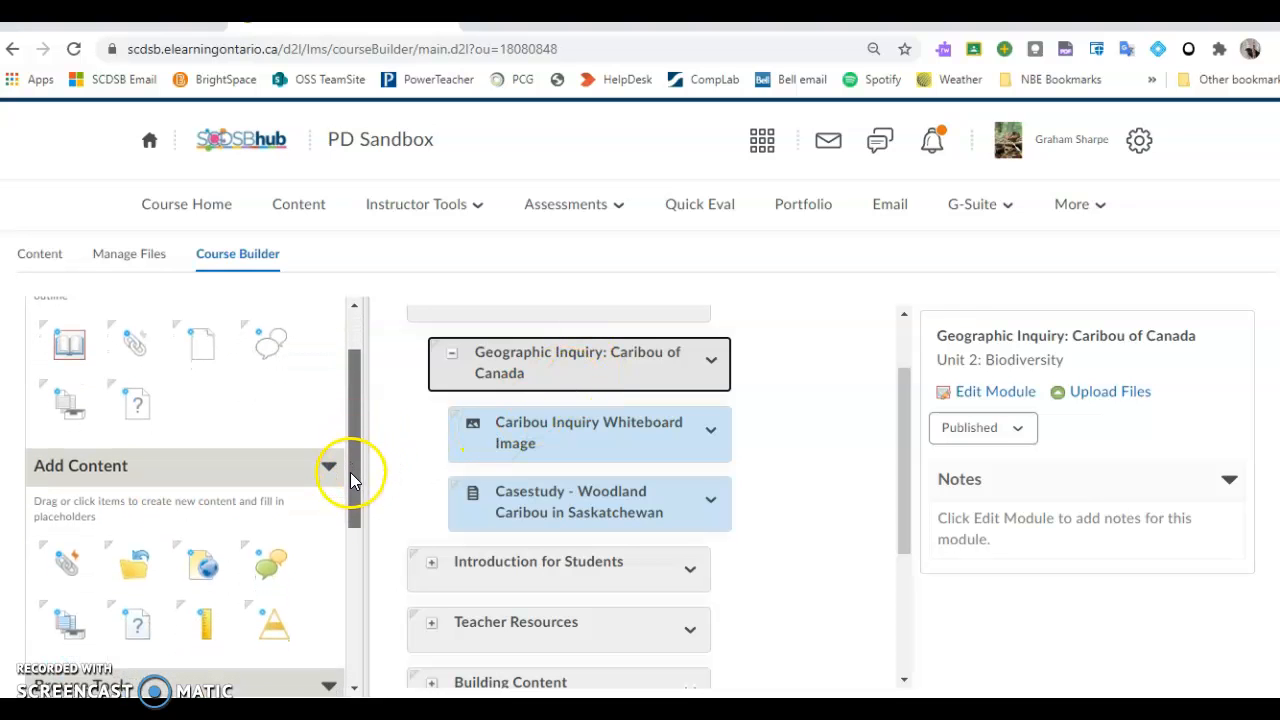
pyautogui.moveTo(355, 389); pyautogui.dragTo(350, 359)
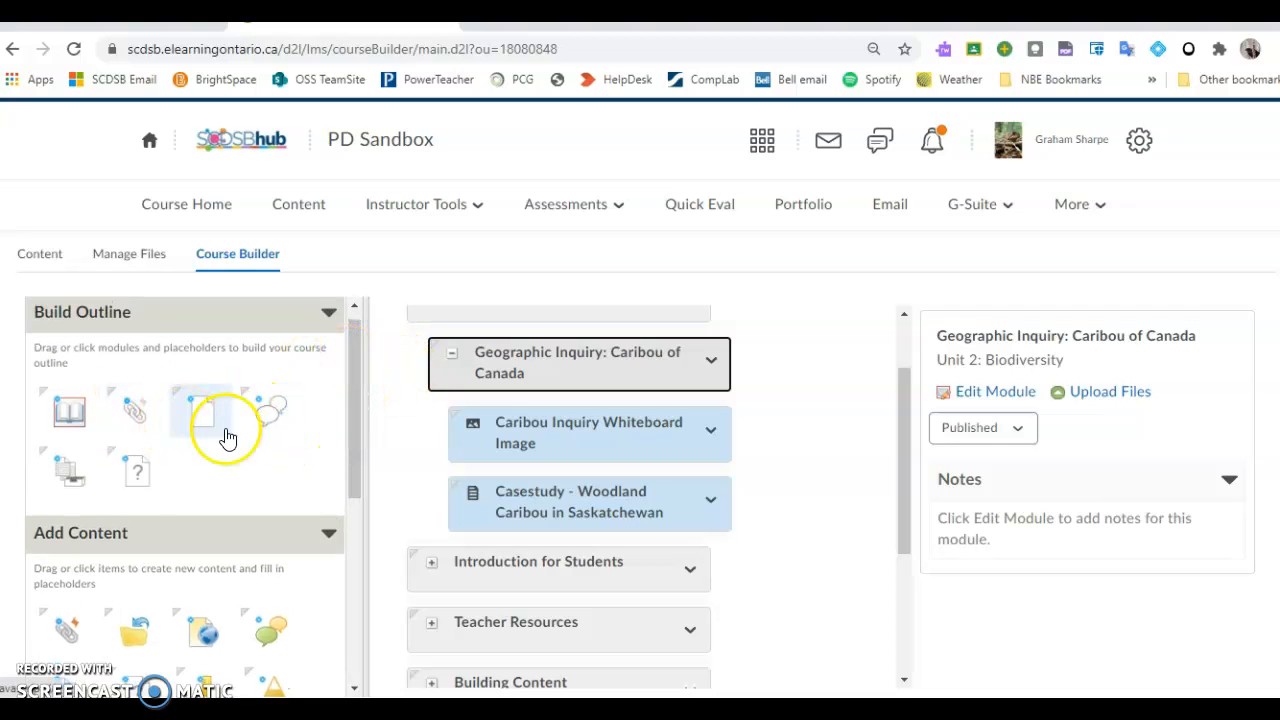
pyautogui.moveTo(355, 372); pyautogui.dragTo(358, 427)
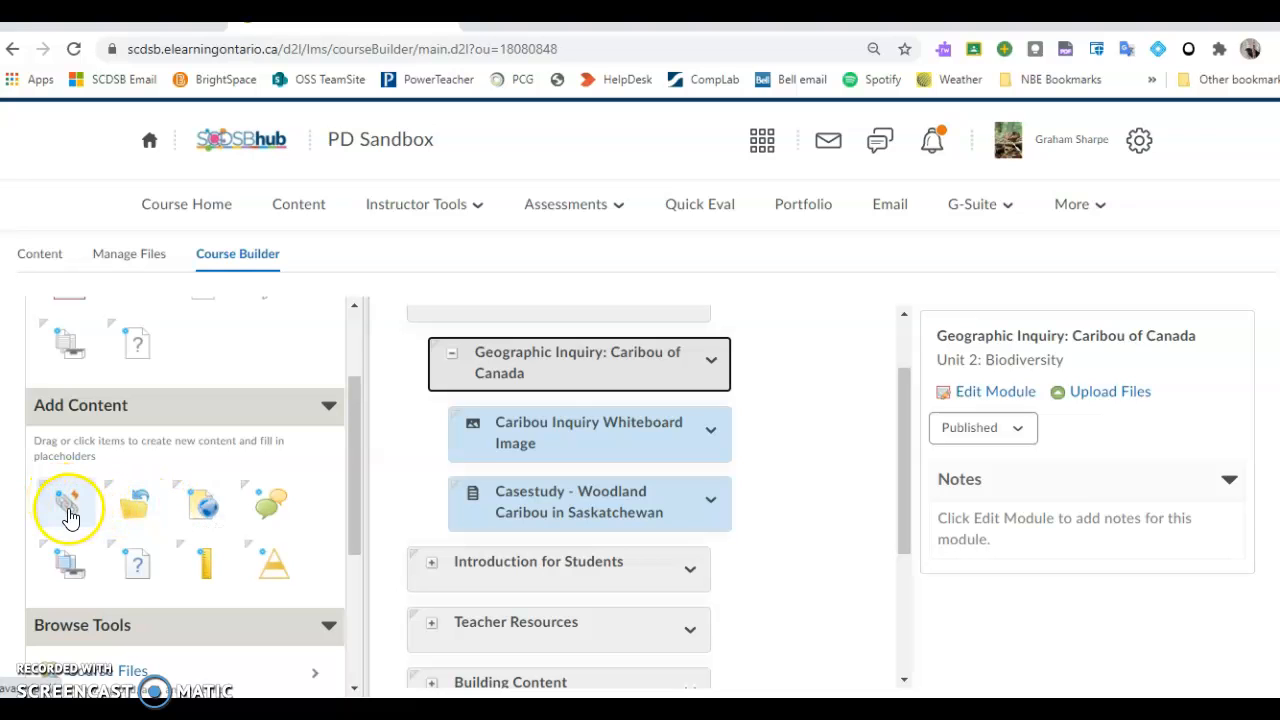
pyautogui.moveTo(65, 510); pyautogui.dragTo(600, 371)
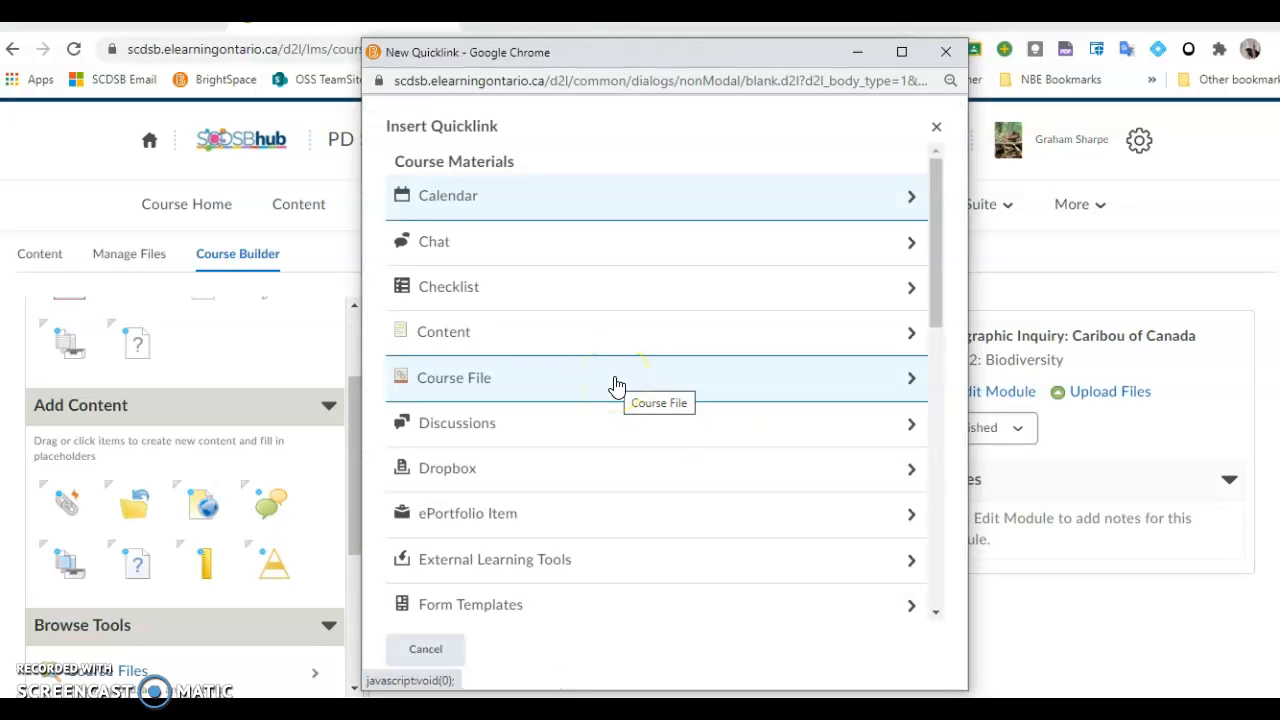
# - Look through the available quicklink types and choose Google Drive as the source
pyautogui.moveTo(938, 209); pyautogui.dragTo(932, 447)
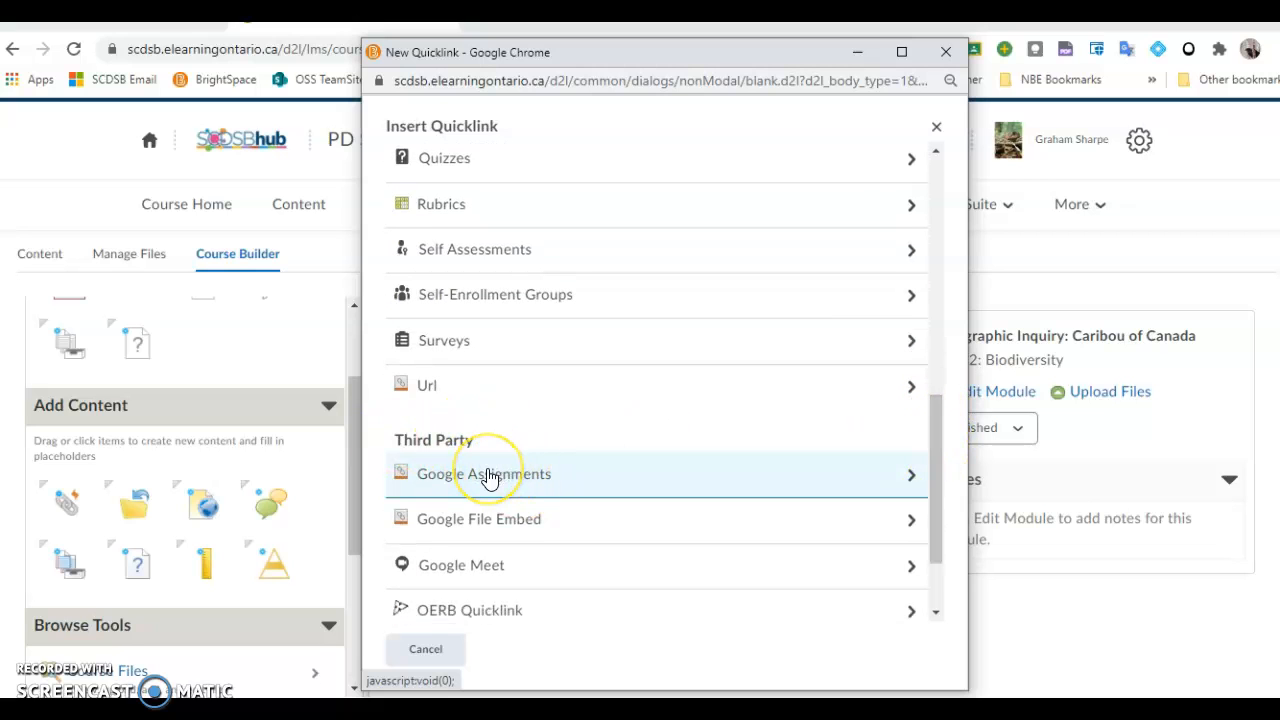
pyautogui.moveTo(932, 462); pyautogui.dragTo(951, 249)
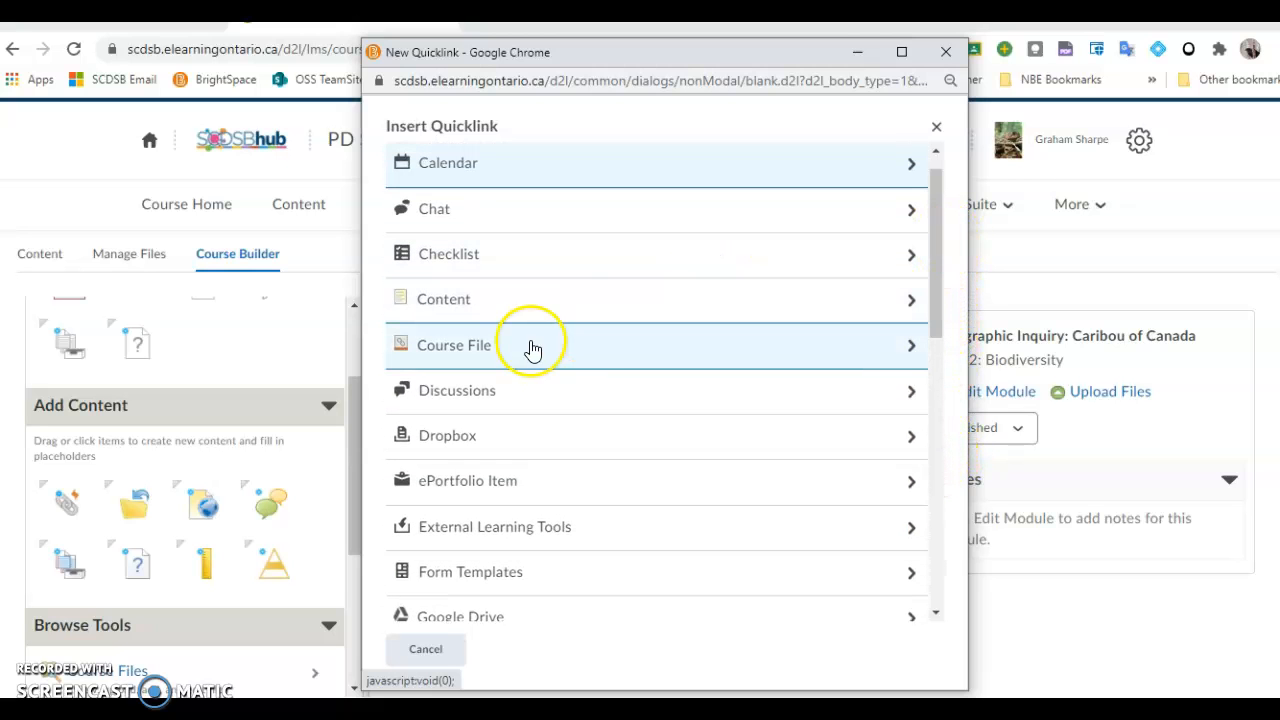
pyautogui.scroll(-2, 580, 430)
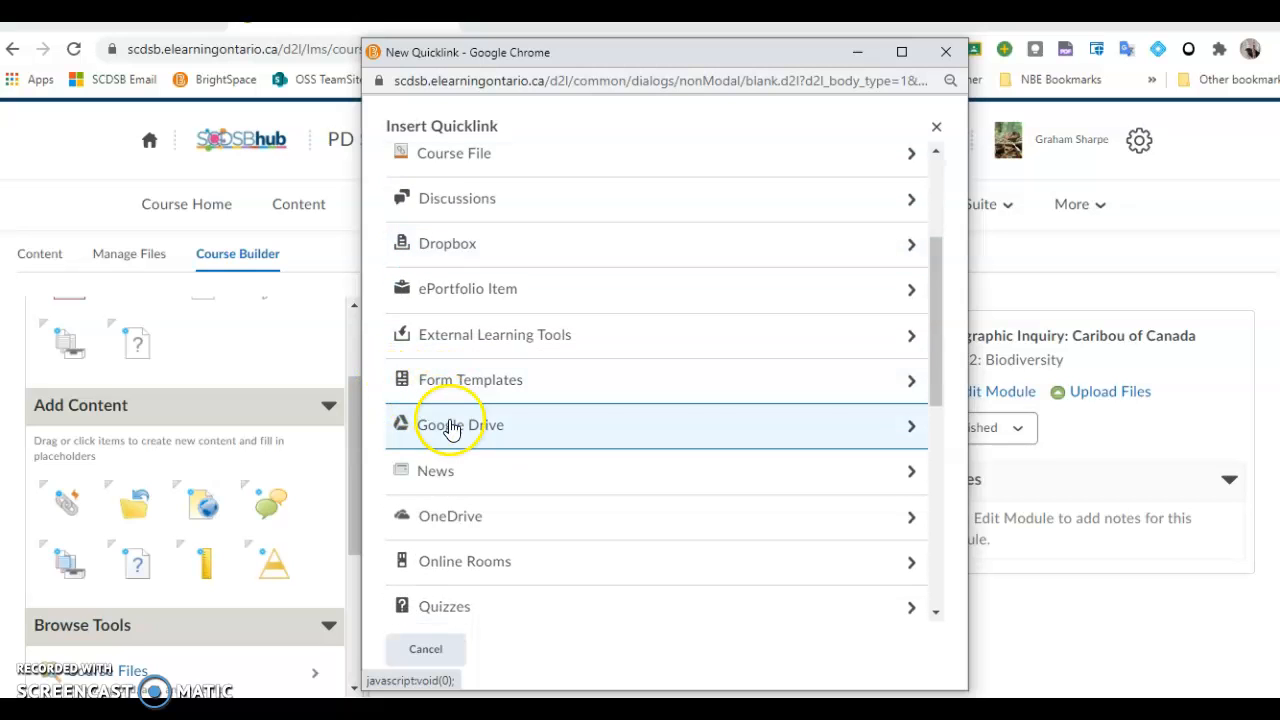
pyautogui.click(911, 427)
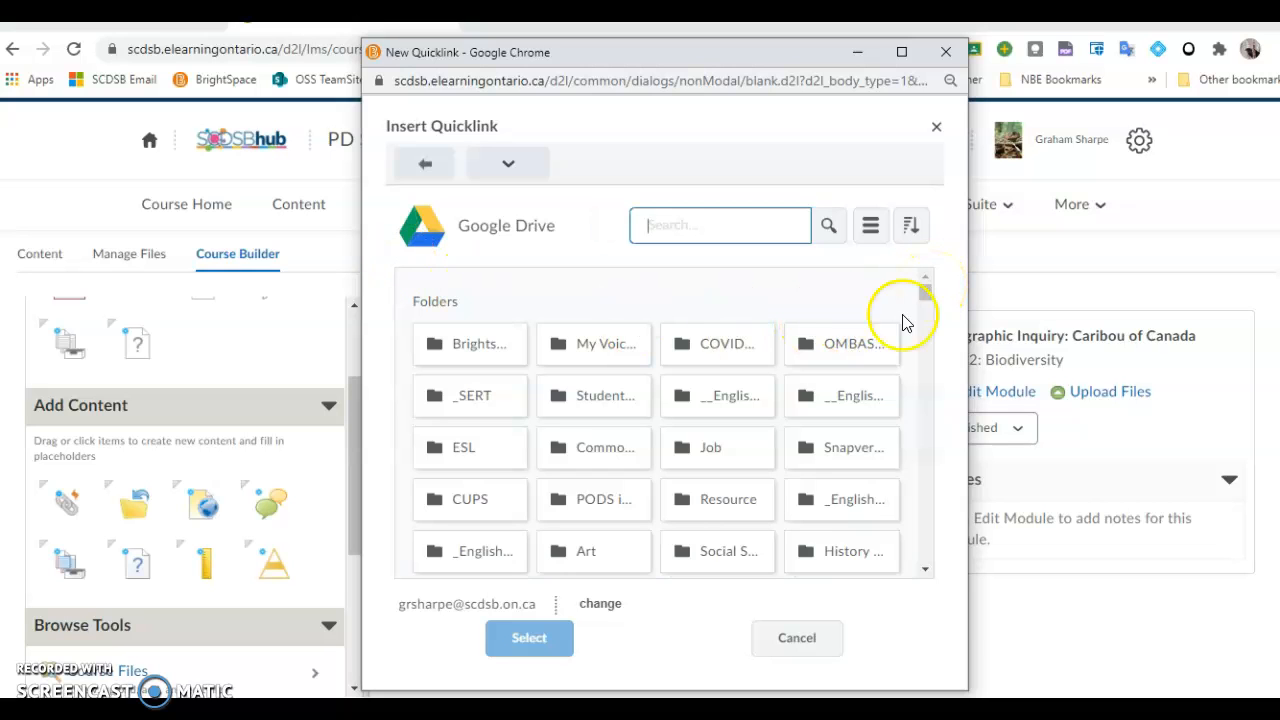
# - Browse Google Drive to the folder "UNIT 2: Issues in the BIOSPHERE" within History & Geography, CGR4E
pyautogui.scroll(-1, 714, 429)
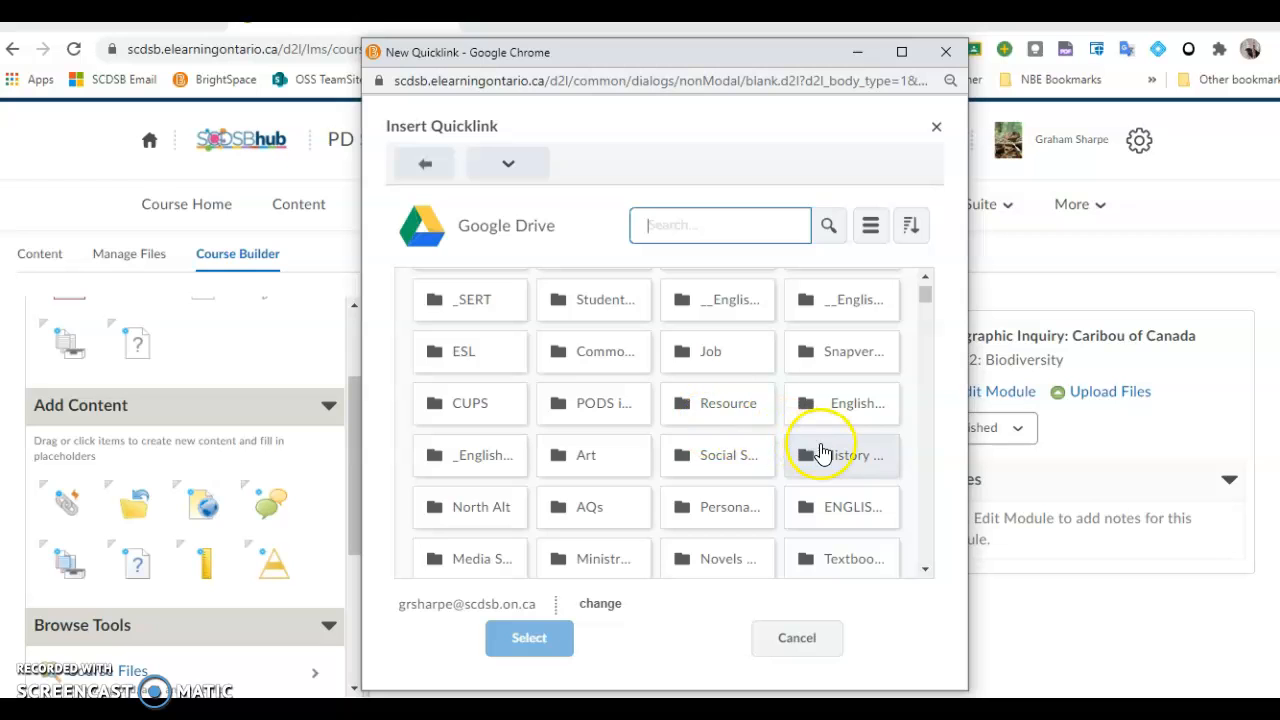
pyautogui.doubleClick(822, 453)
pyautogui.doubleClick(805, 396)
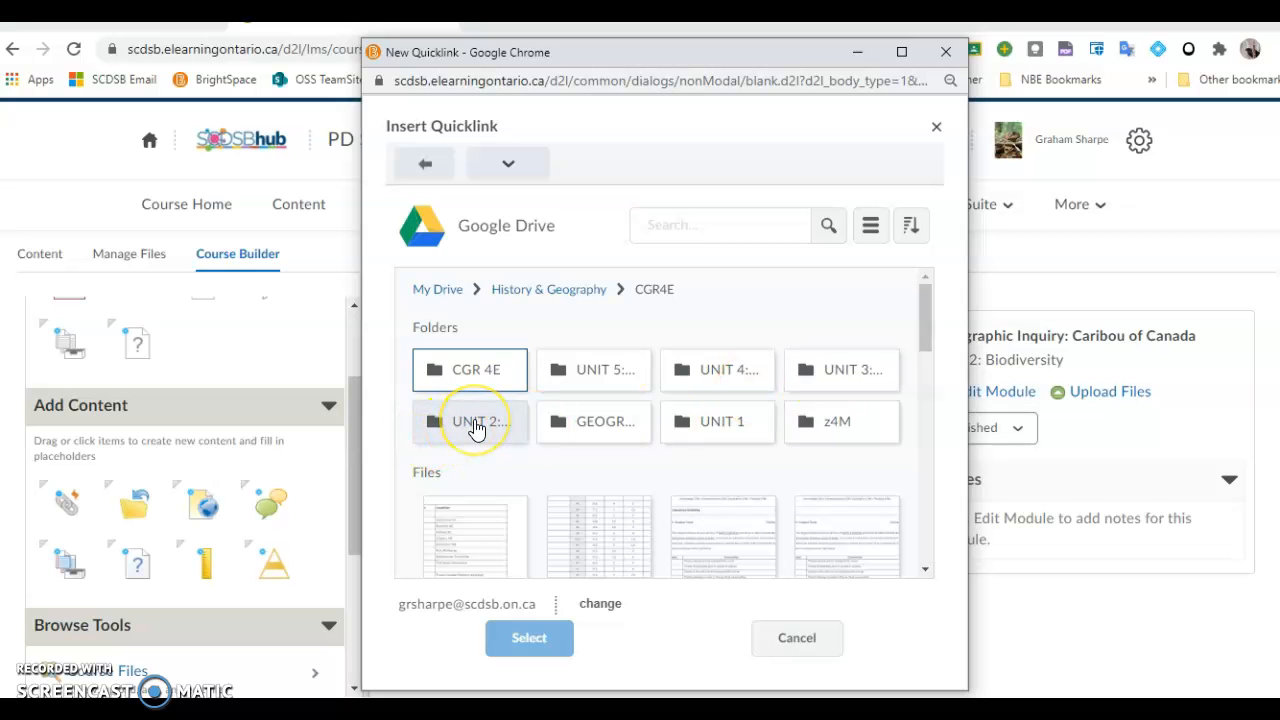
pyautogui.doubleClick(476, 424)
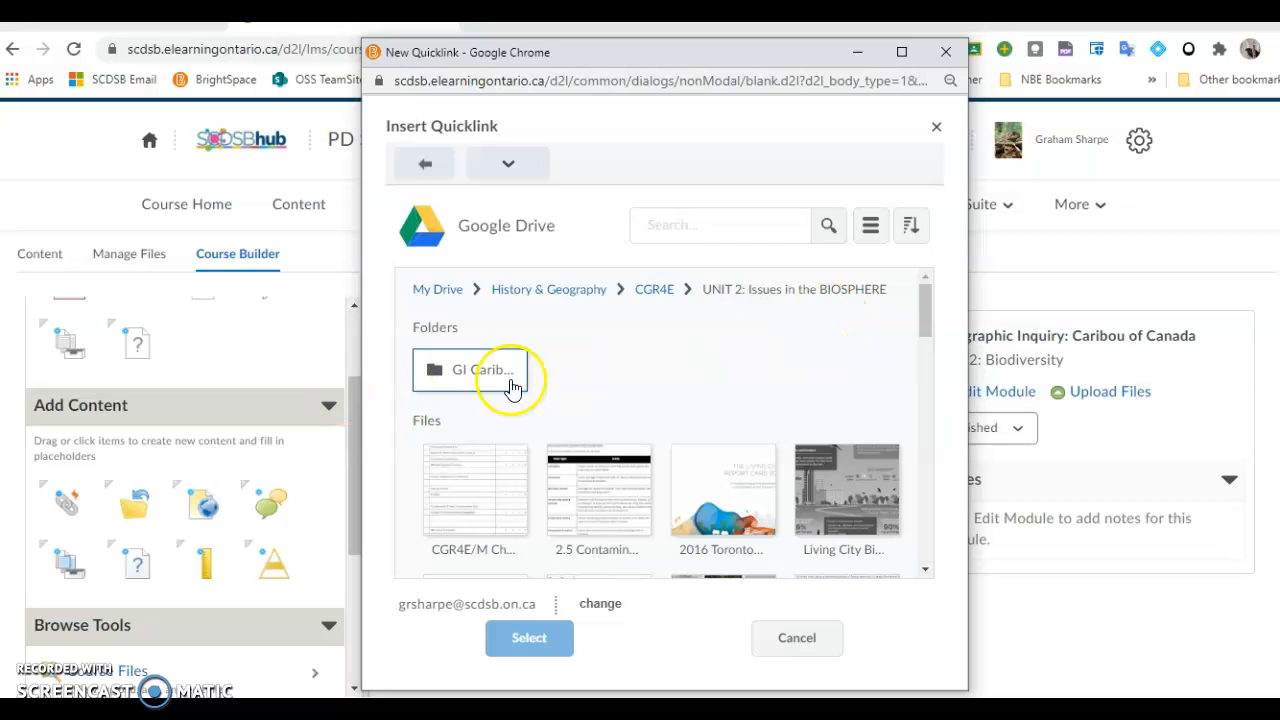
pyautogui.scroll(-1, 735, 440)
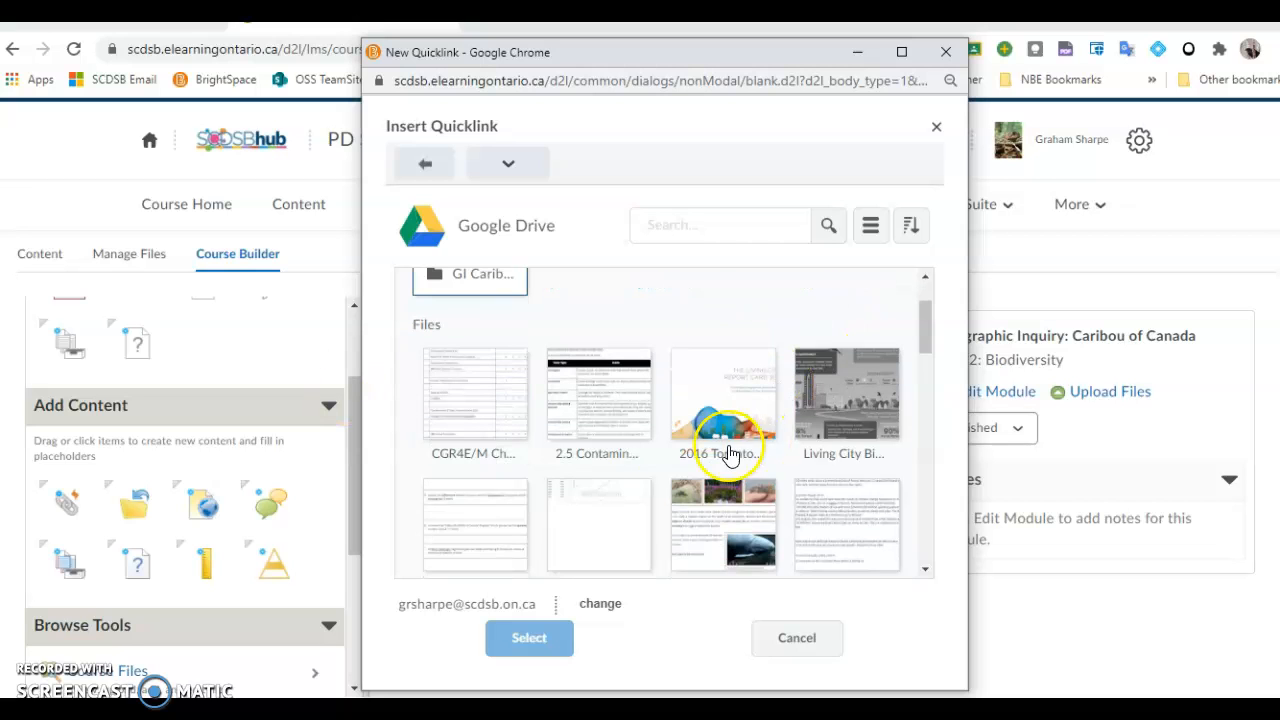
# - Show the Drive files as a list sorted by Name (A-Z) and widen the quicklink window to reveal full file names
pyautogui.click(873, 229)
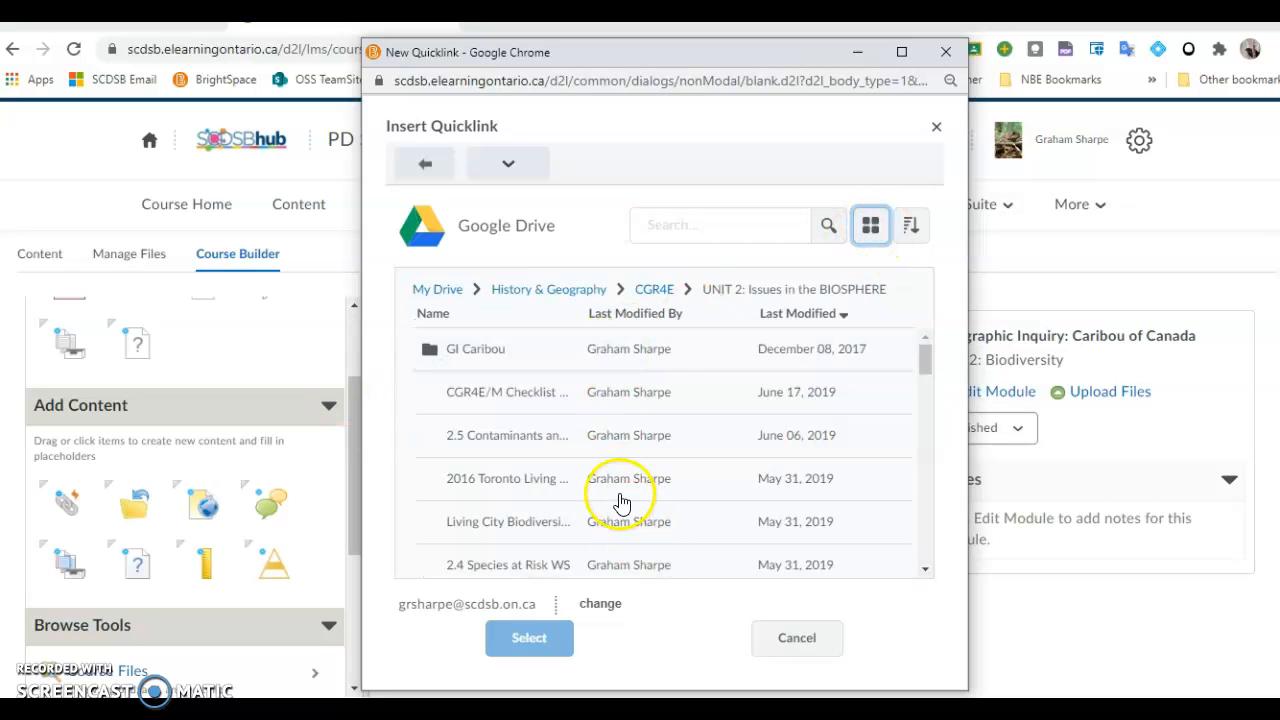
pyautogui.click(910, 227)
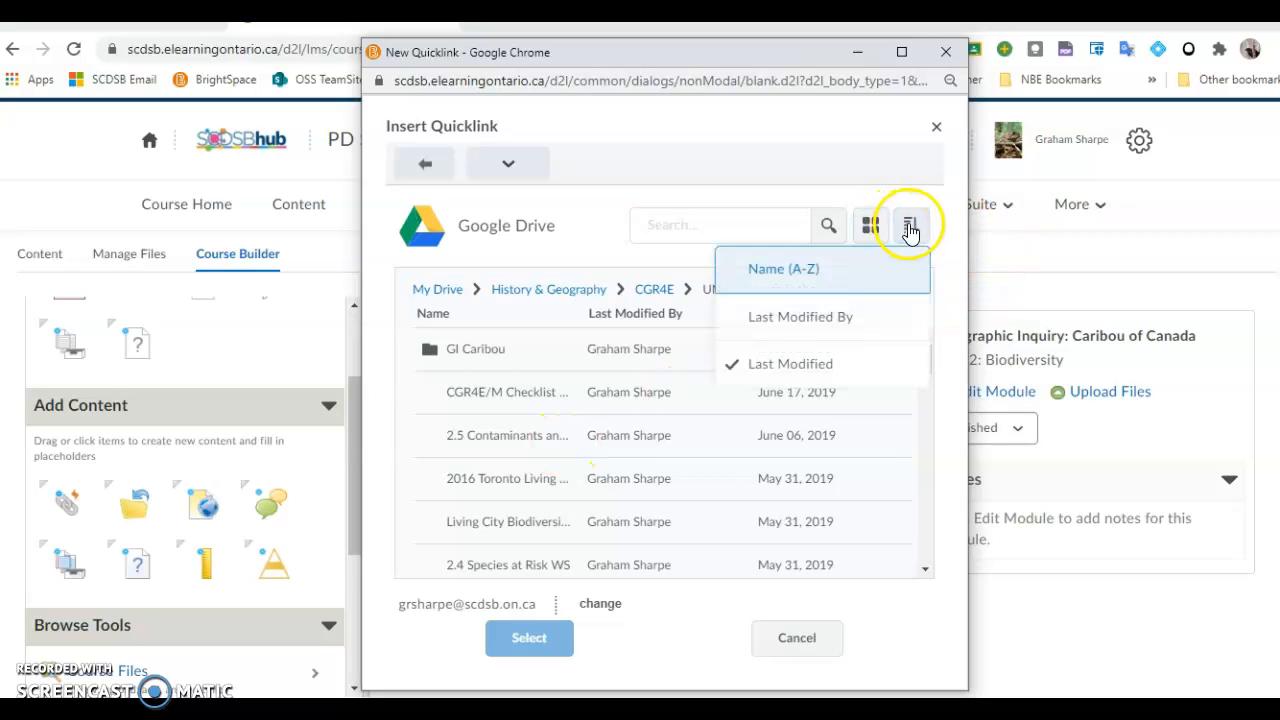
pyautogui.click(765, 272)
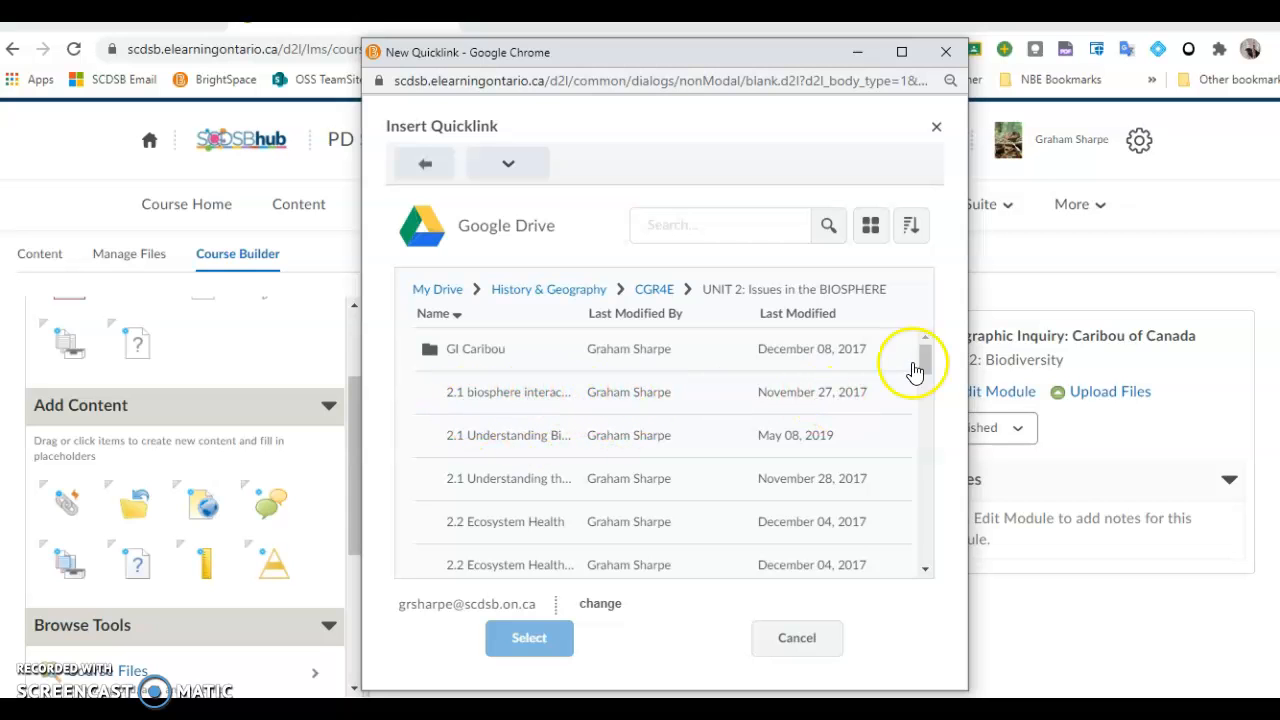
pyautogui.moveTo(969, 353); pyautogui.dragTo(1132, 345)
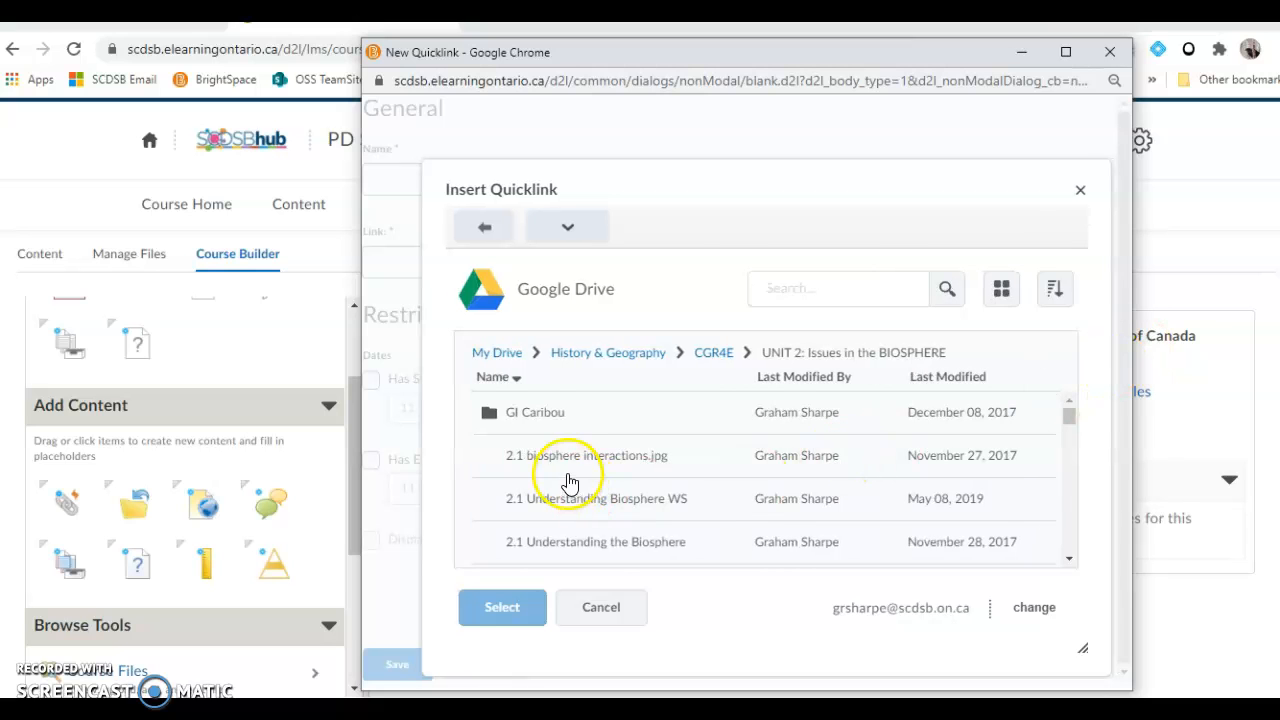
# - Open the GI Caribou folder and insert the file "GI Woodland Caribou" as the quicklink target, leaving its sharing permissions as they are
pyautogui.scroll(-1, 566, 500)
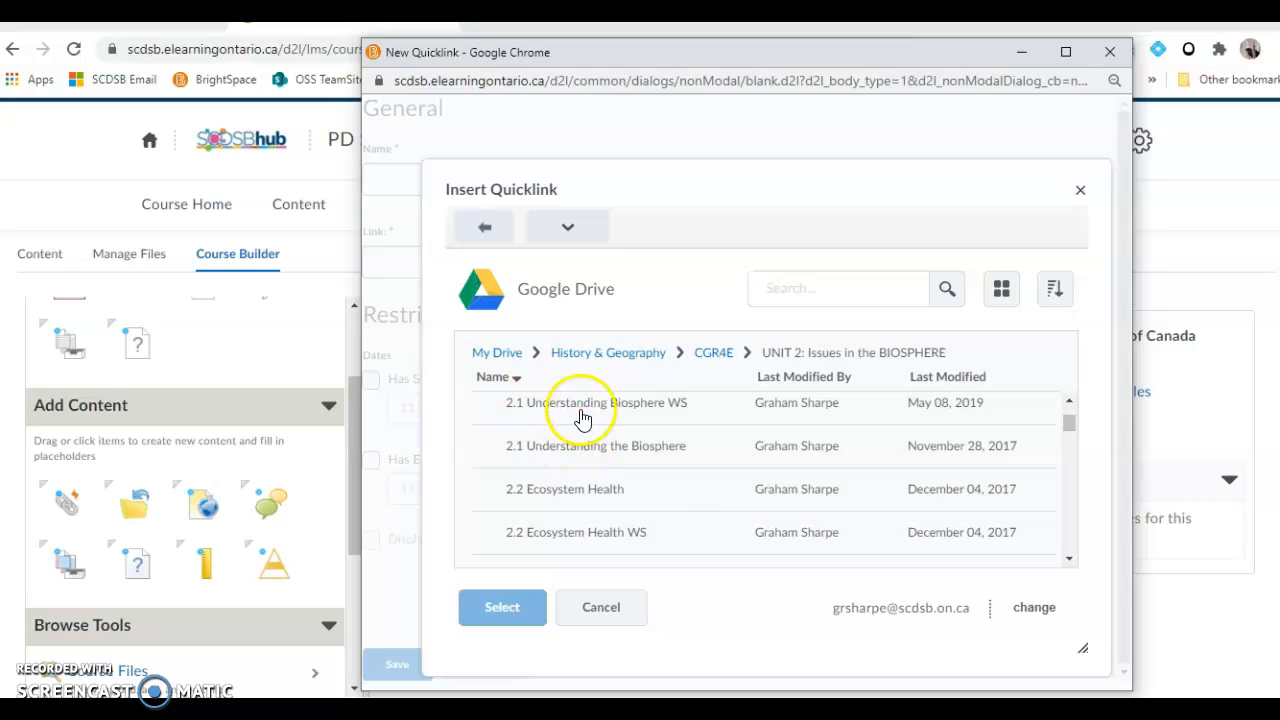
pyautogui.scroll(1, 677, 489)
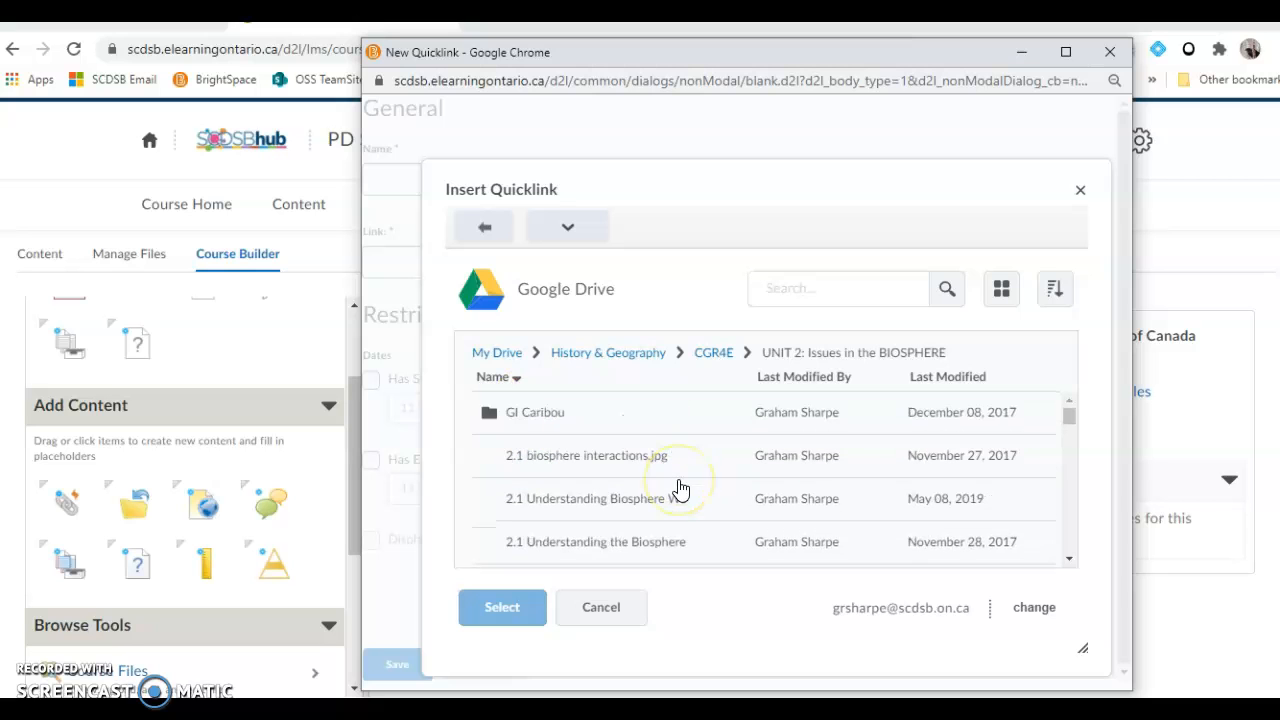
pyautogui.doubleClick(546, 416)
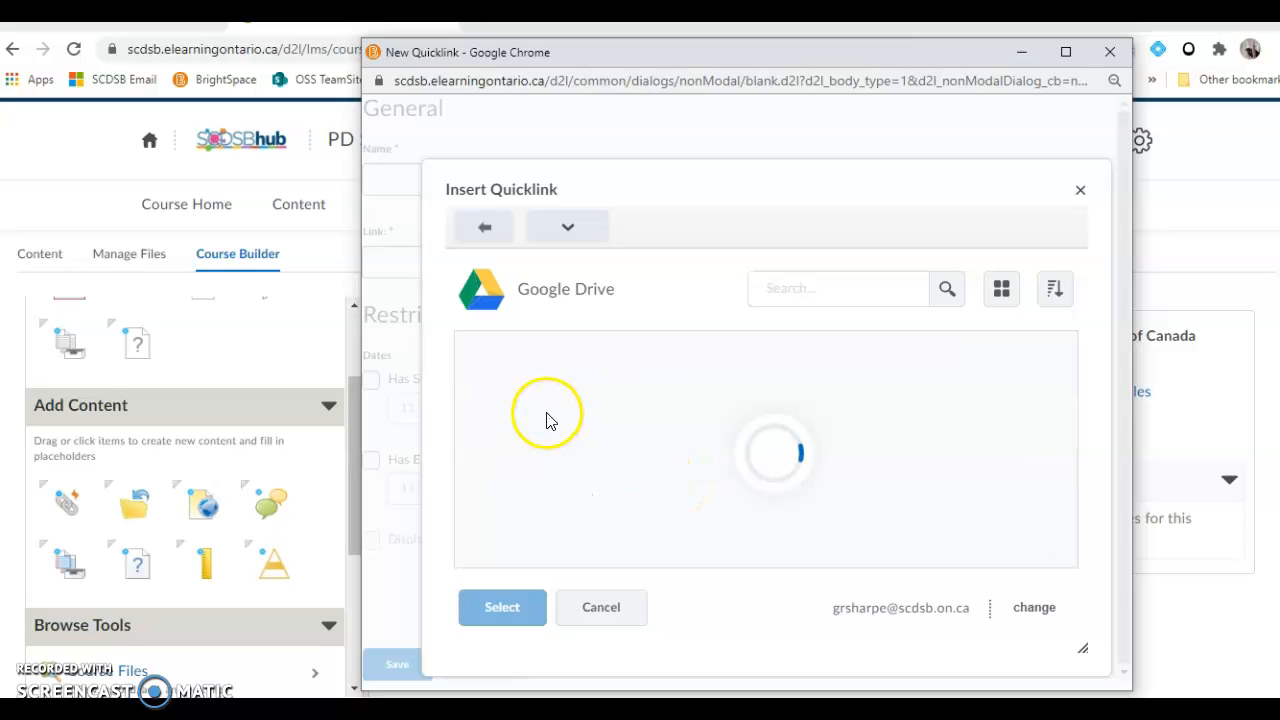
pyautogui.scroll(-3, 673, 466)
pyautogui.scroll(-2, 673, 466)
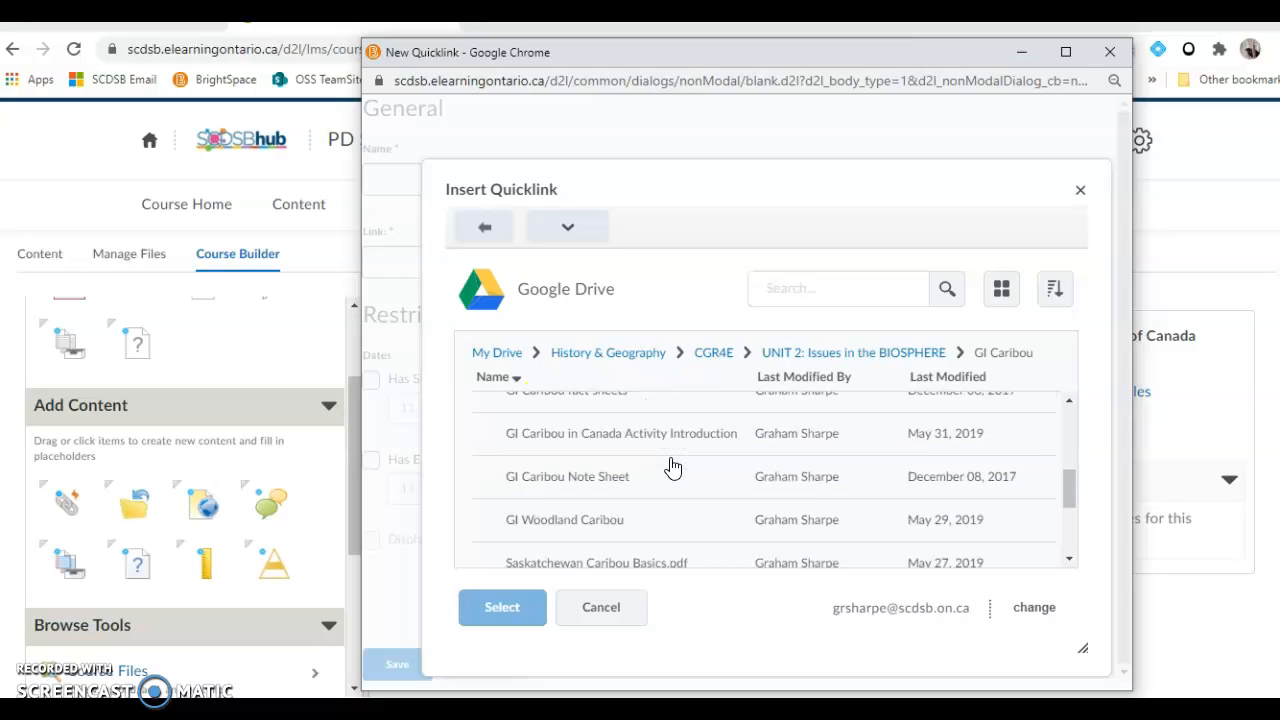
pyautogui.scroll(-2, 673, 467)
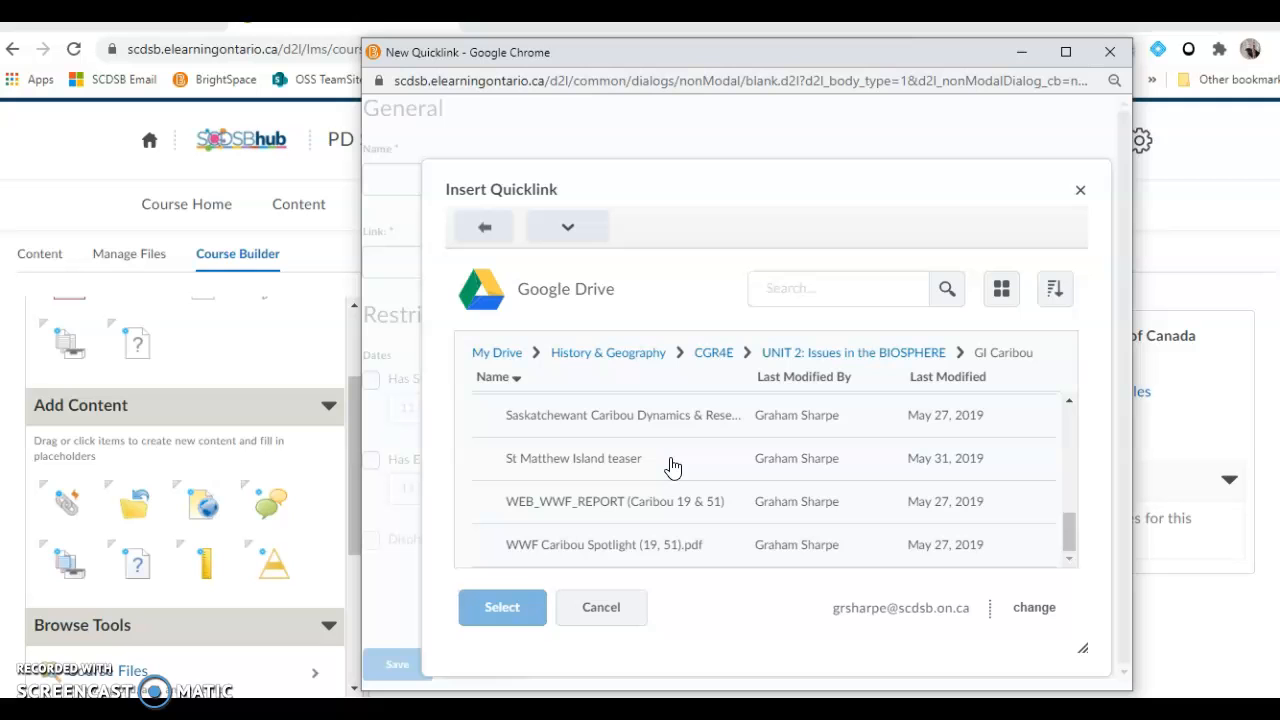
pyautogui.scroll(4, 672, 470)
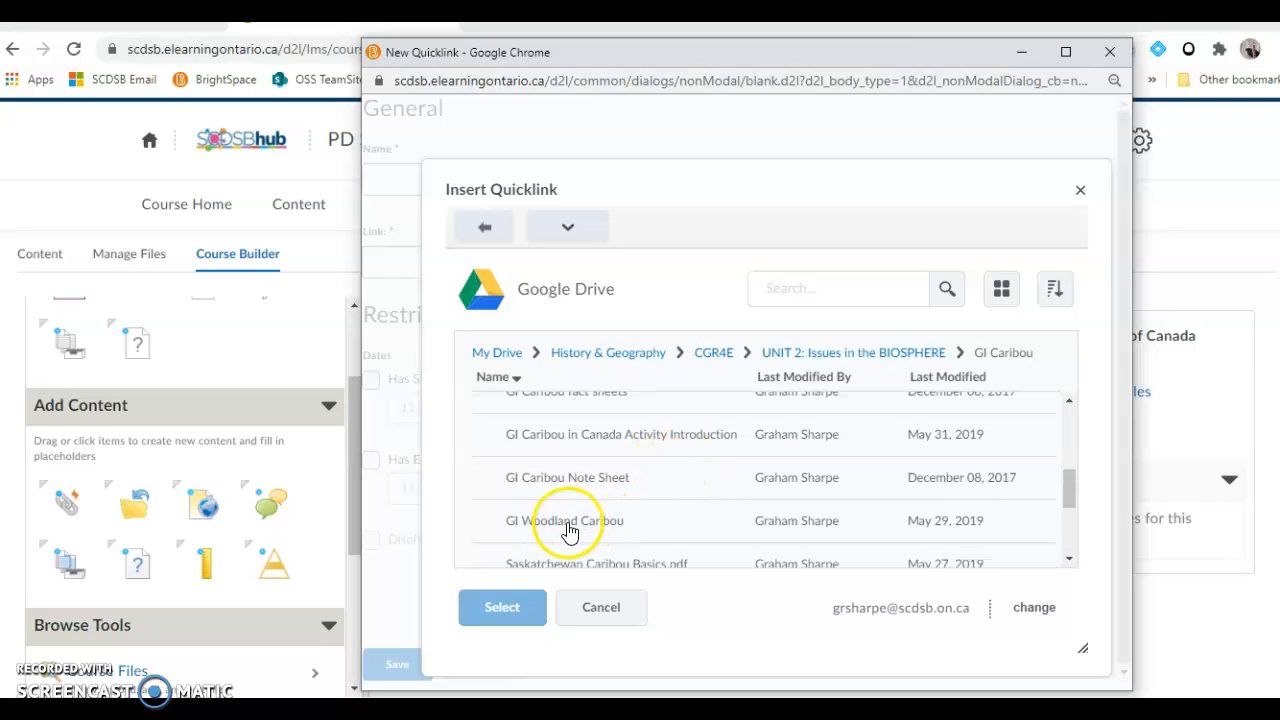
pyautogui.click(569, 525)
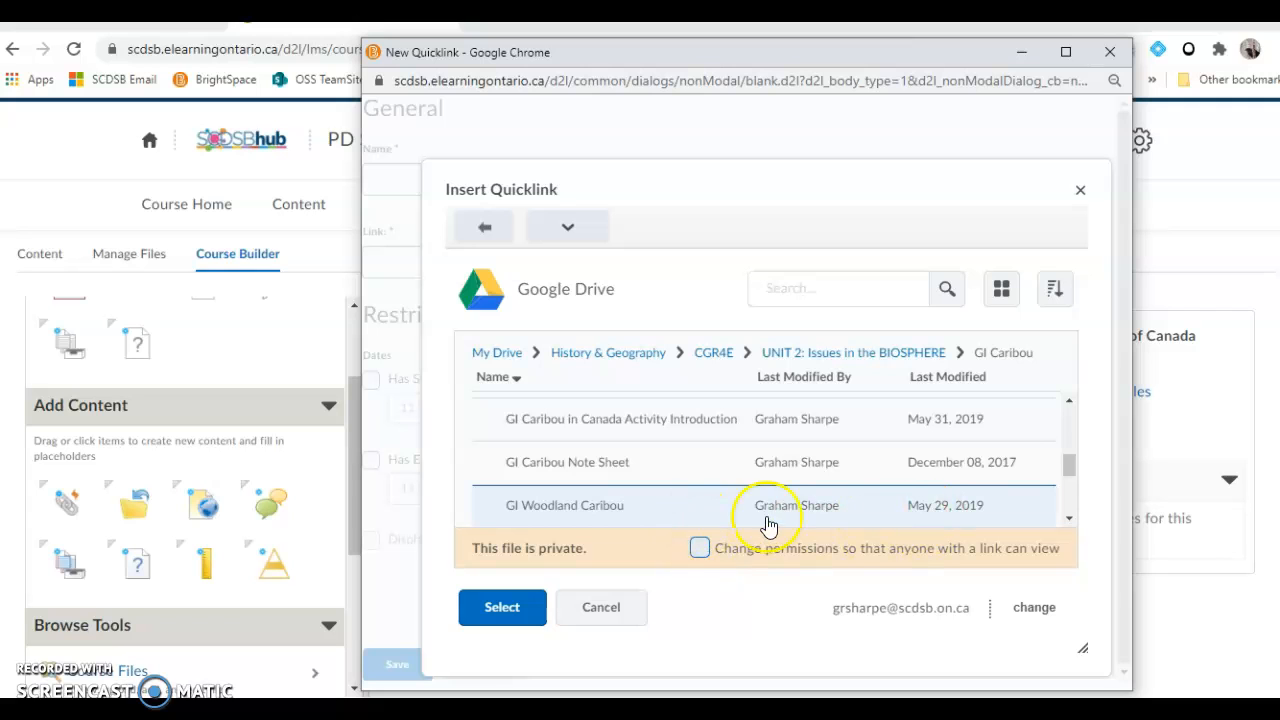
pyautogui.click(506, 607)
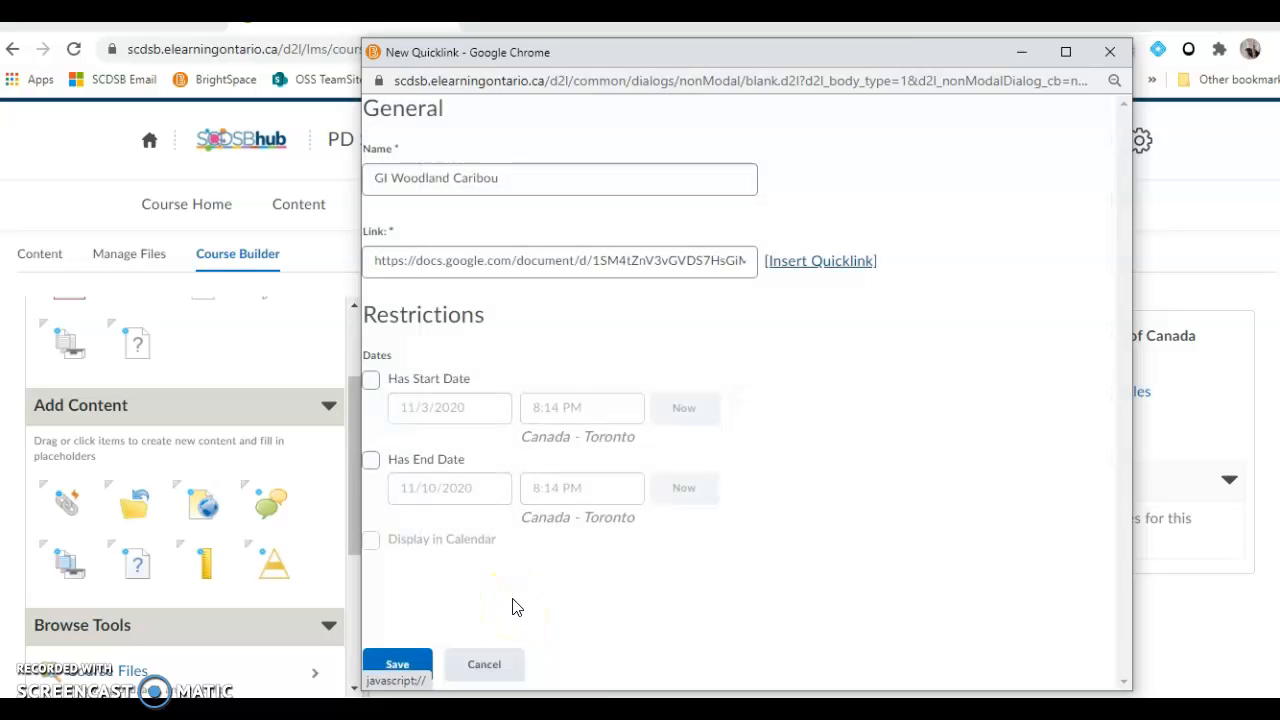
# - Replace everything after the document ID in the quicklink's URL with "copy" and save the link without date restrictions
pyautogui.click(520, 176)
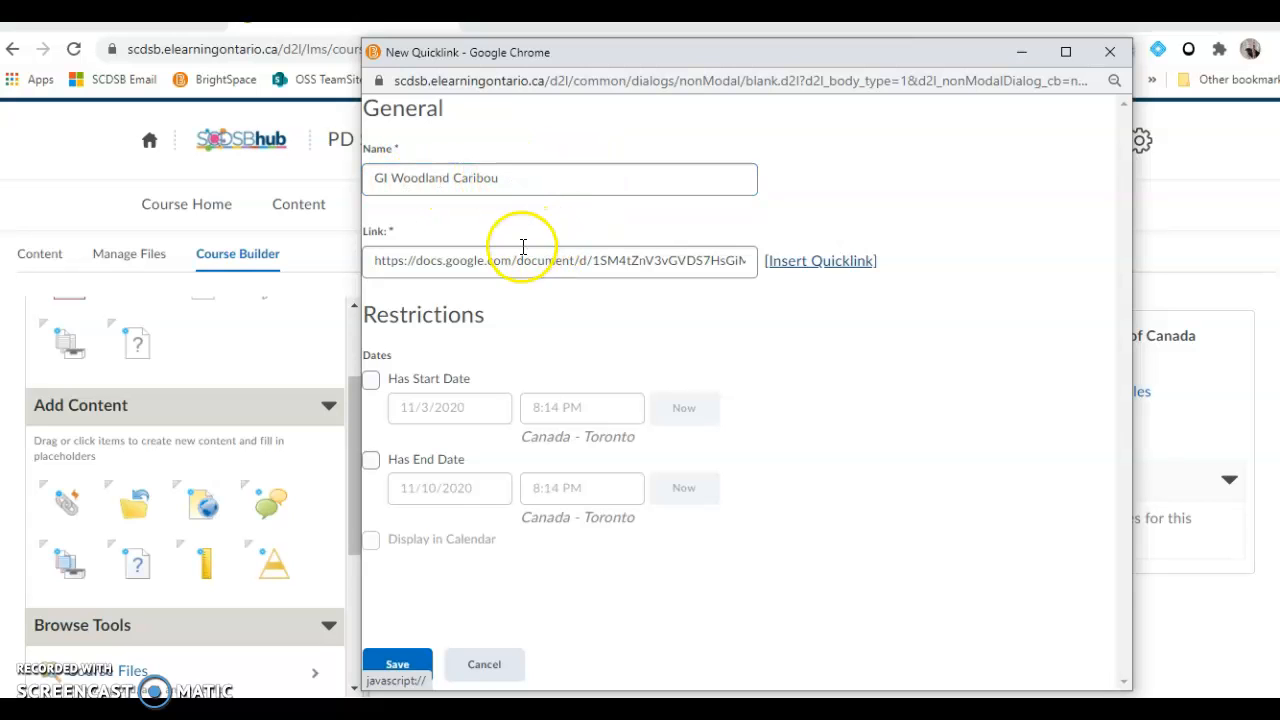
pyautogui.click(619, 260)
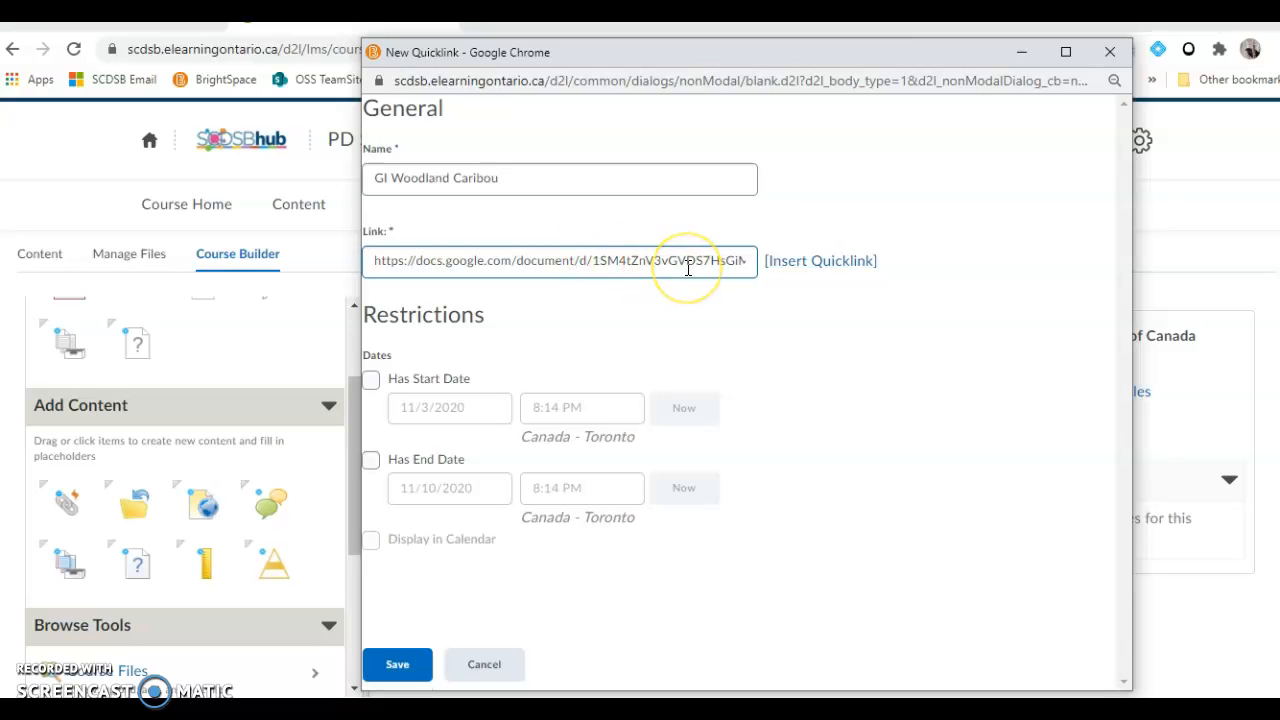
pyautogui.press('Right')
pyautogui.press('Right')
pyautogui.press('Right')
pyautogui.press('Right')
pyautogui.press('Right')
pyautogui.press('Right')
pyautogui.press('Right')
pyautogui.press('Right')
pyautogui.press('Right')
pyautogui.press('Right')
pyautogui.press('Right')
pyautogui.press('Right')
pyautogui.press('Right')
pyautogui.press('Right')
pyautogui.press('Right')
pyautogui.press('Right')
pyautogui.press('Right')
pyautogui.press('Right')
pyautogui.press('Right')
pyautogui.press('Right')
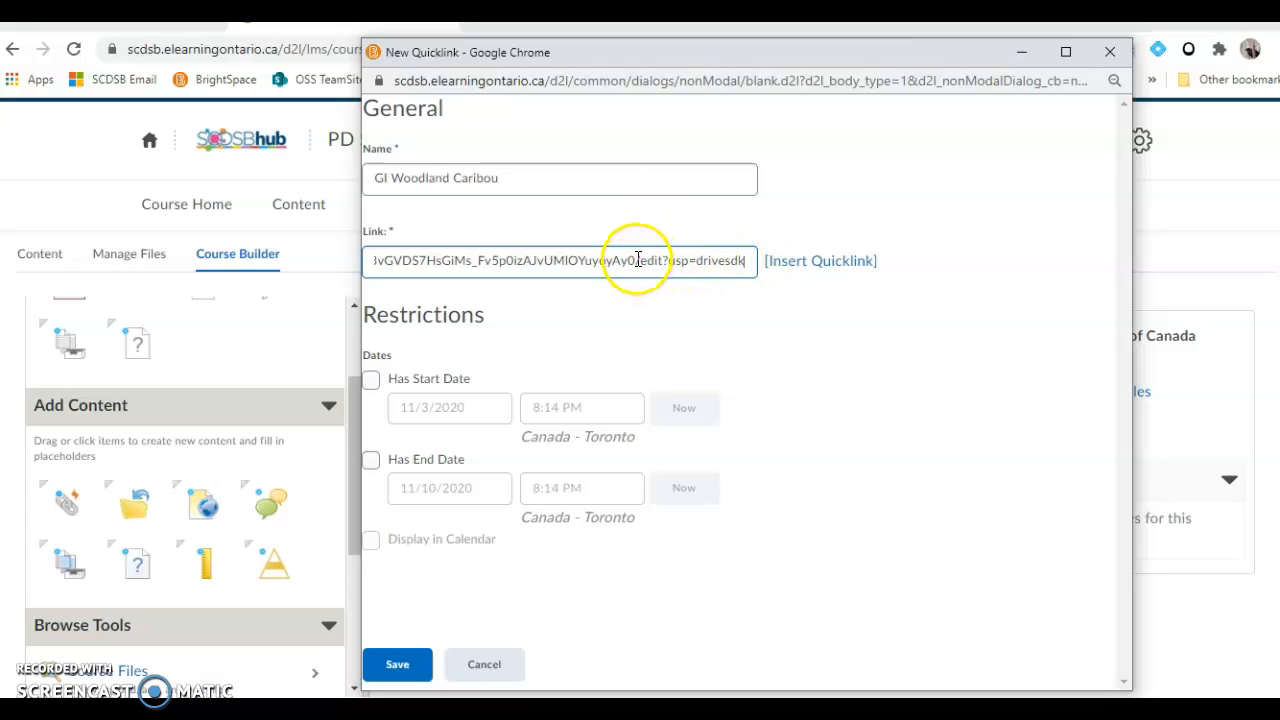
pyautogui.moveTo(644, 260); pyautogui.dragTo(770, 260)
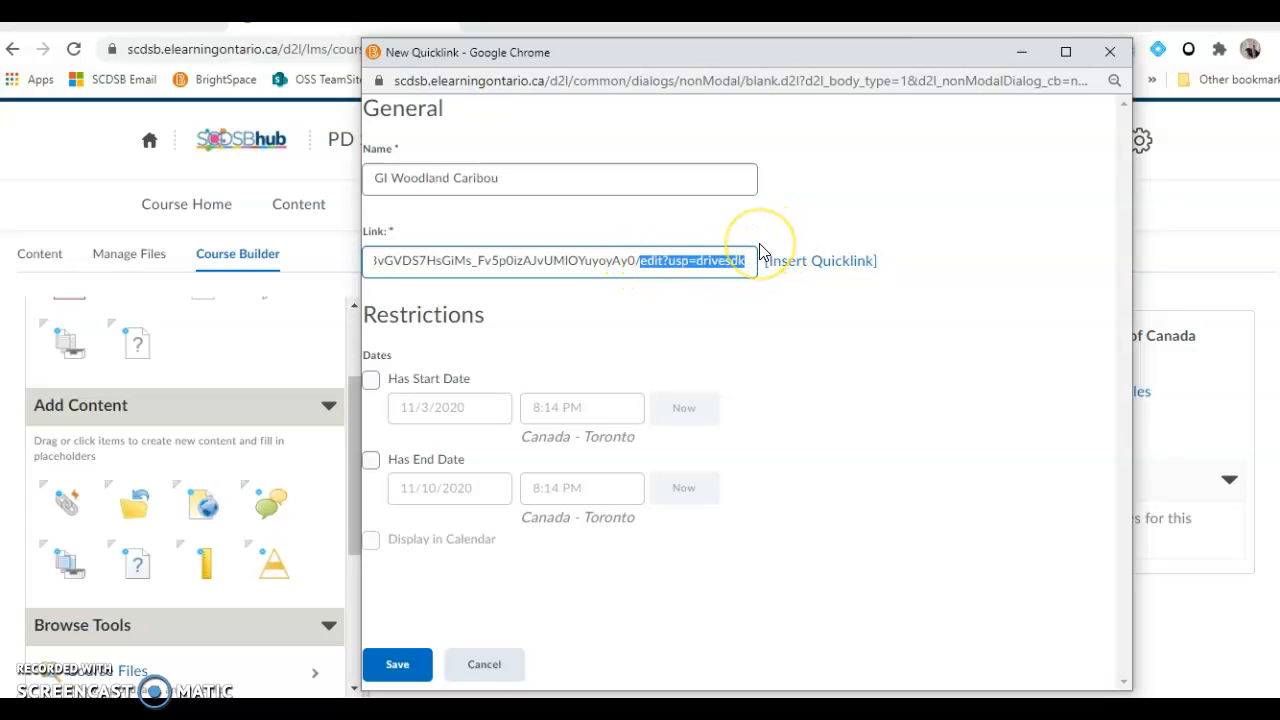
pyautogui.write('copy')
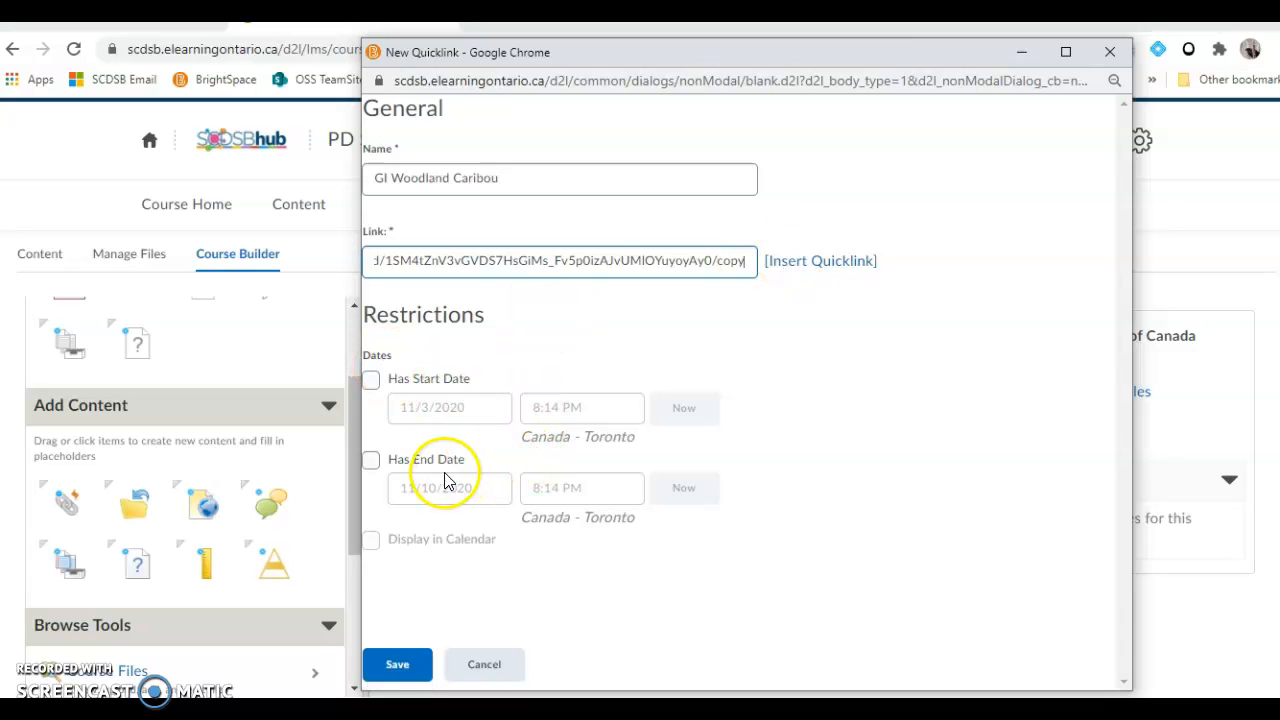
pyautogui.click(399, 665)
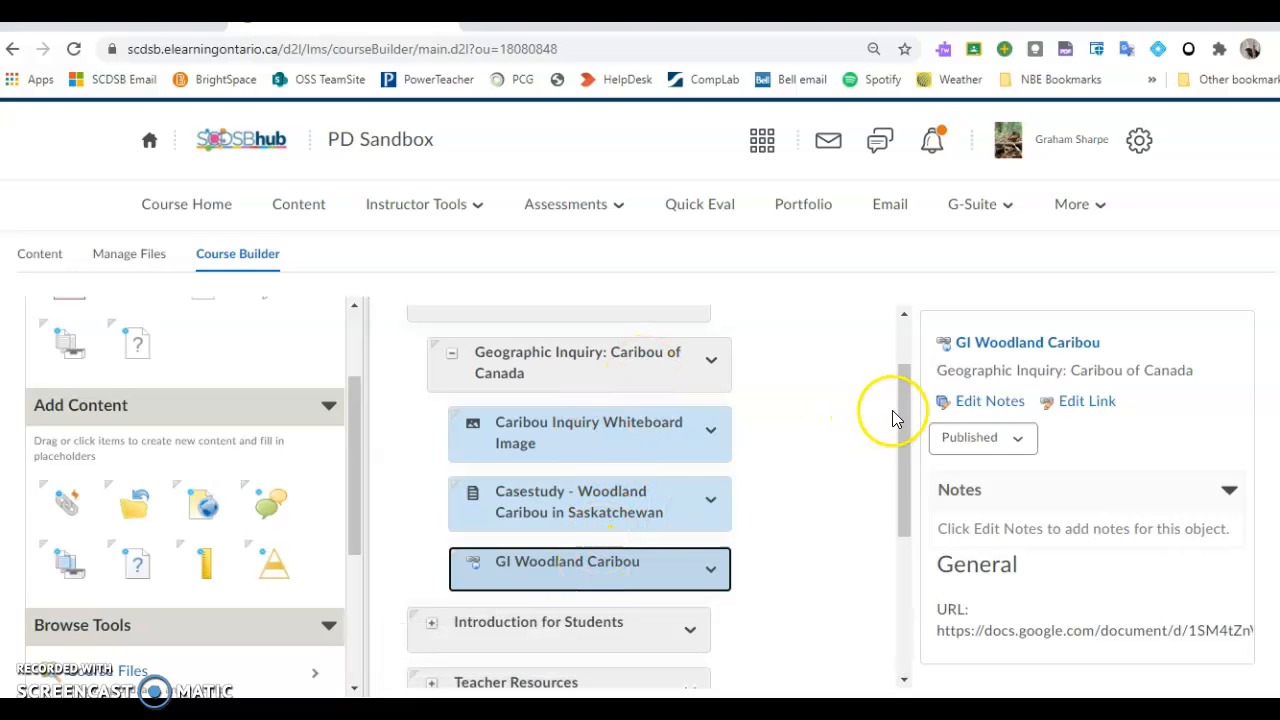
# - Look over the items in the caribou module and open the course's content page to view Unit 2: Biodiversity
pyautogui.moveTo(903, 418); pyautogui.dragTo(906, 455)
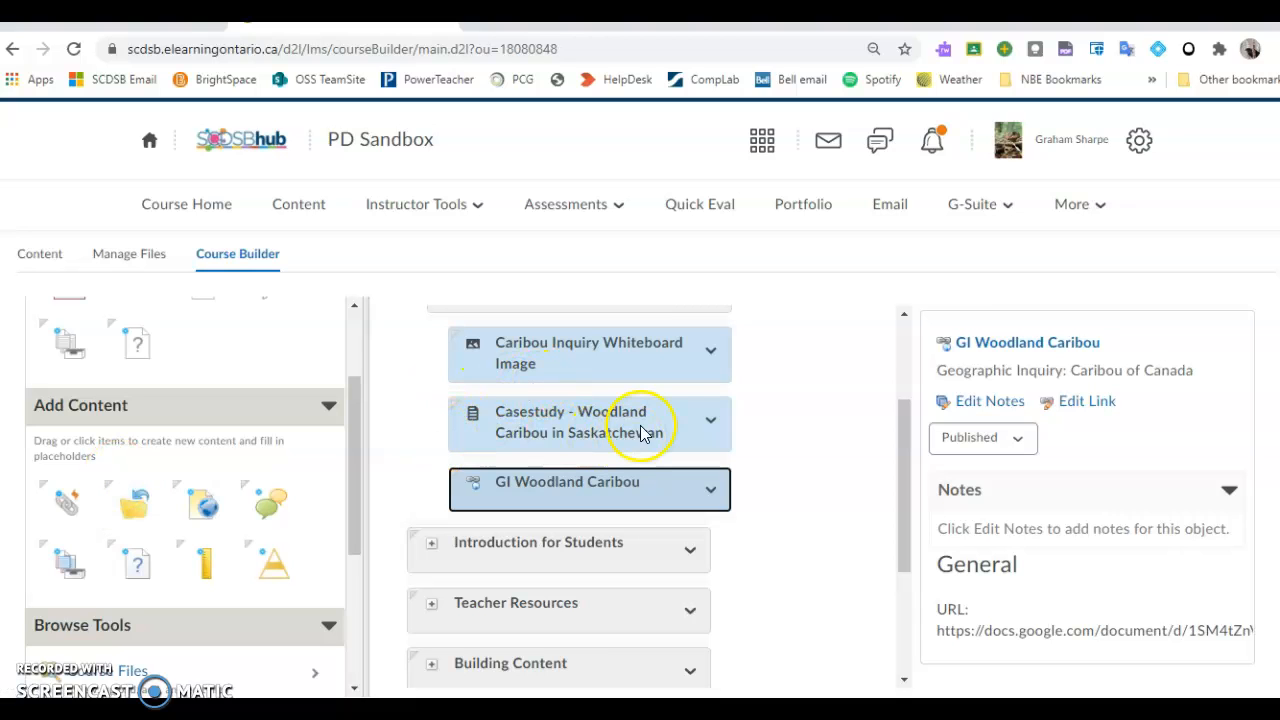
pyautogui.moveTo(904, 462); pyautogui.dragTo(903, 370)
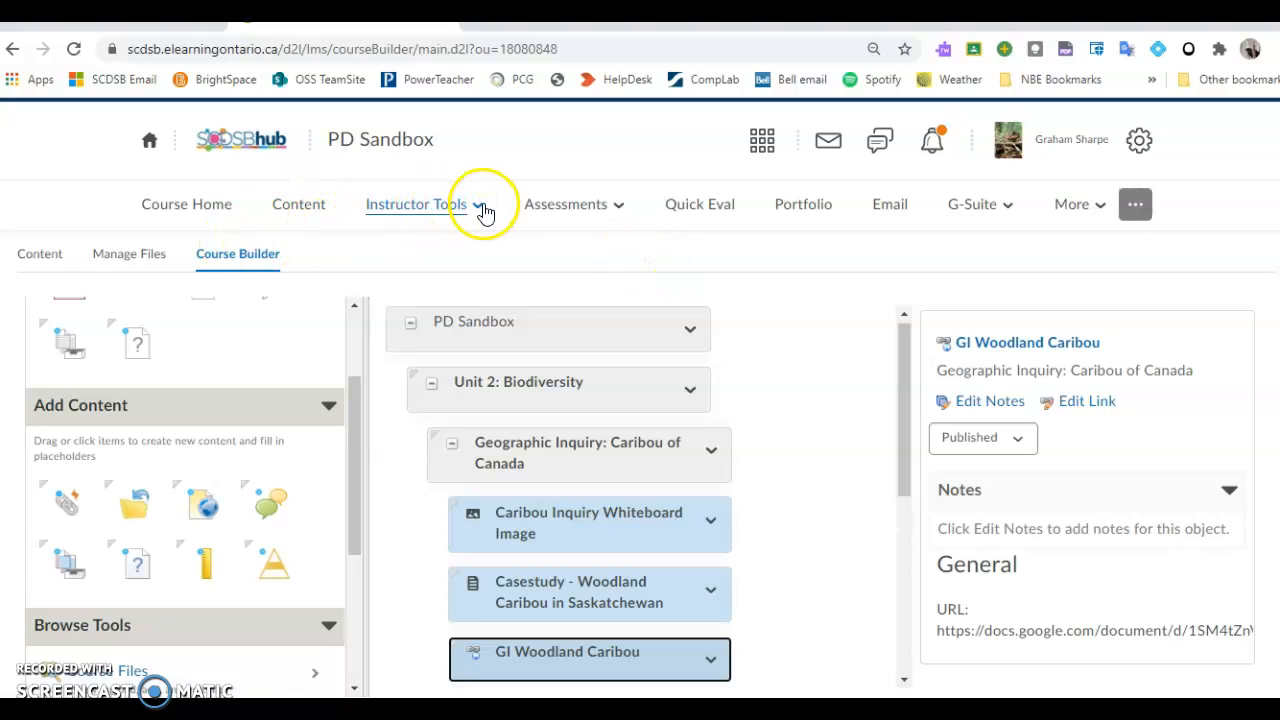
pyautogui.click(297, 215)
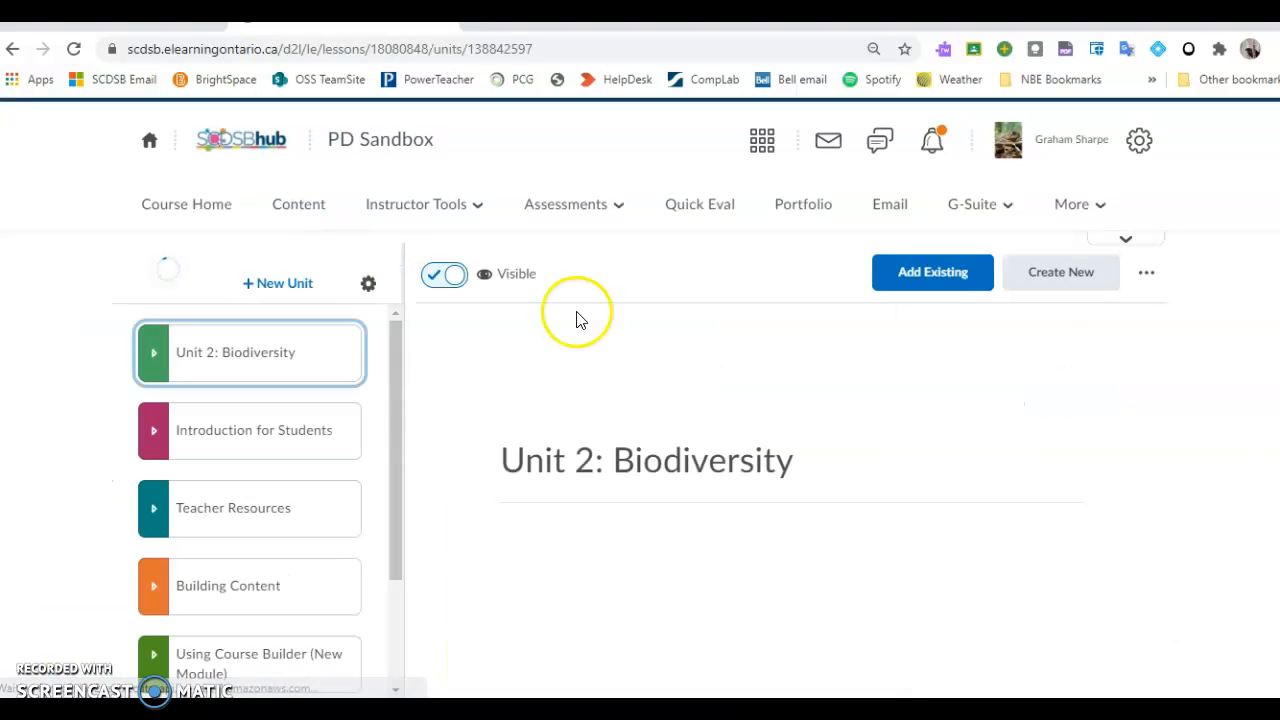
# - Expand Unit 2: Biodiversity and reorder the caribou submodule's items: GI Woodland Caribou first, Casestudy - Woodland Caribou second, Caribou Inquiry Whiteboard Image last
pyautogui.click(154, 356)
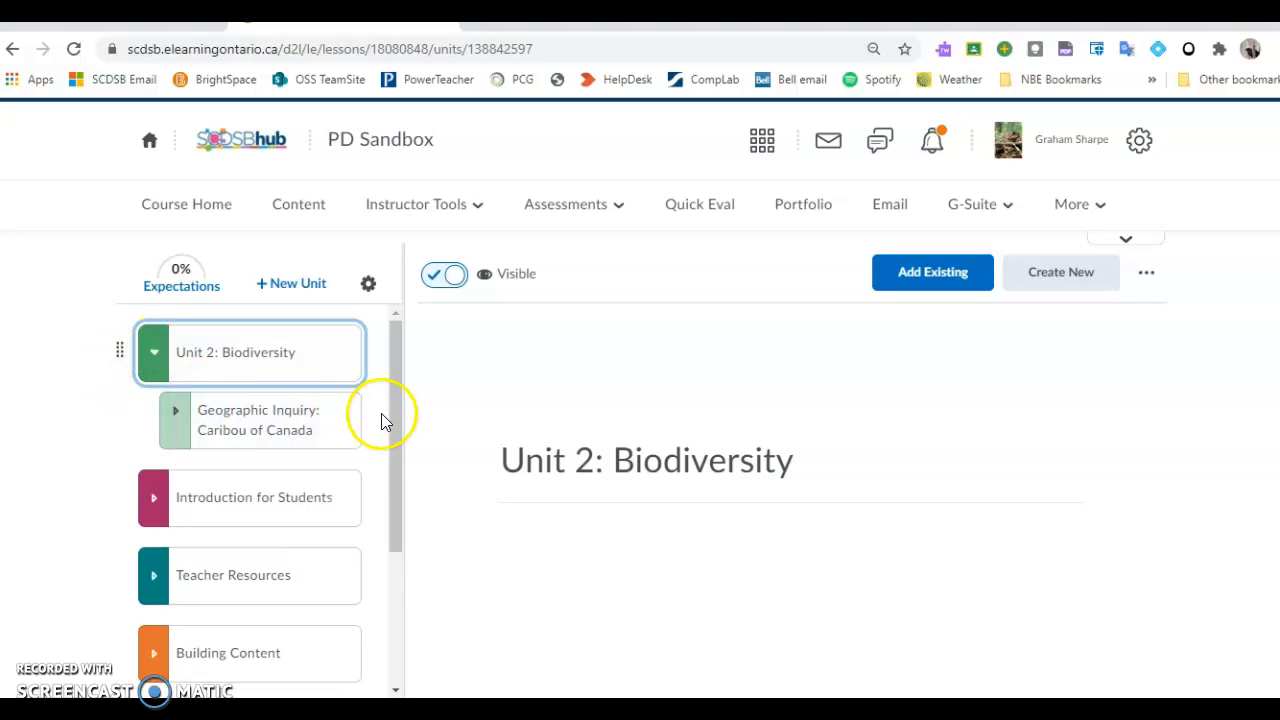
pyautogui.click(172, 422)
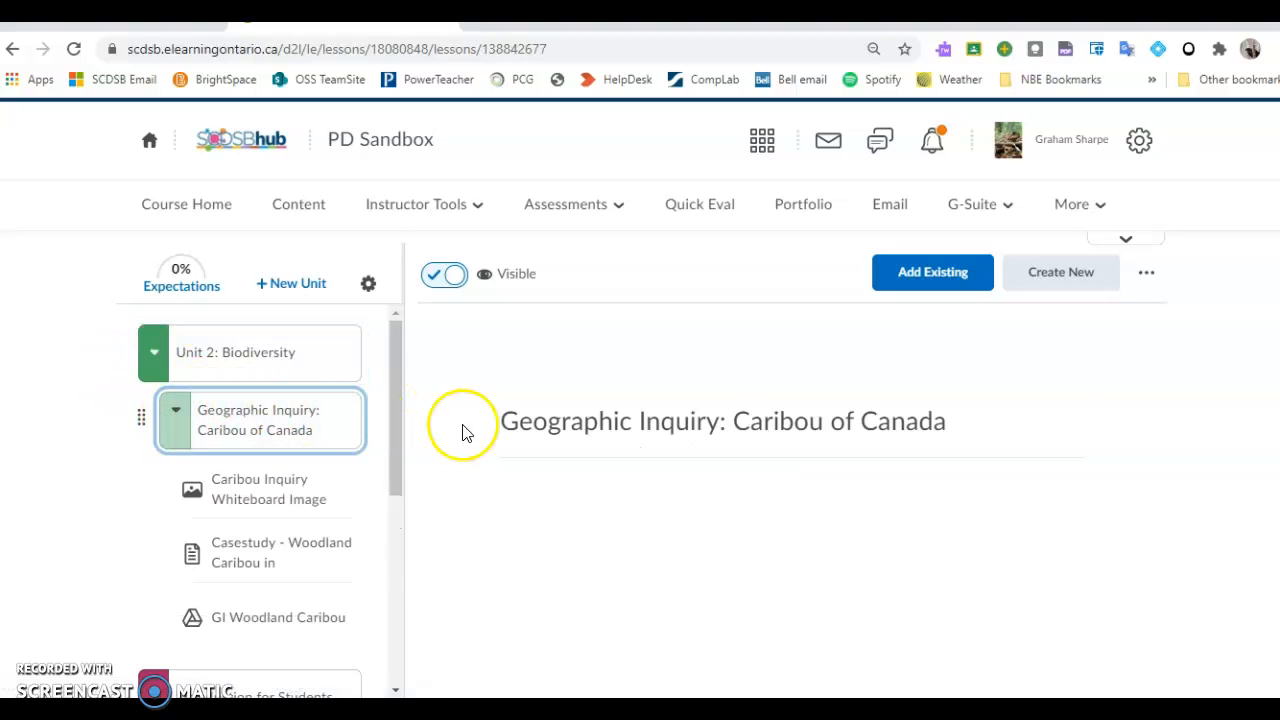
pyautogui.moveTo(400, 390); pyautogui.dragTo(394, 437)
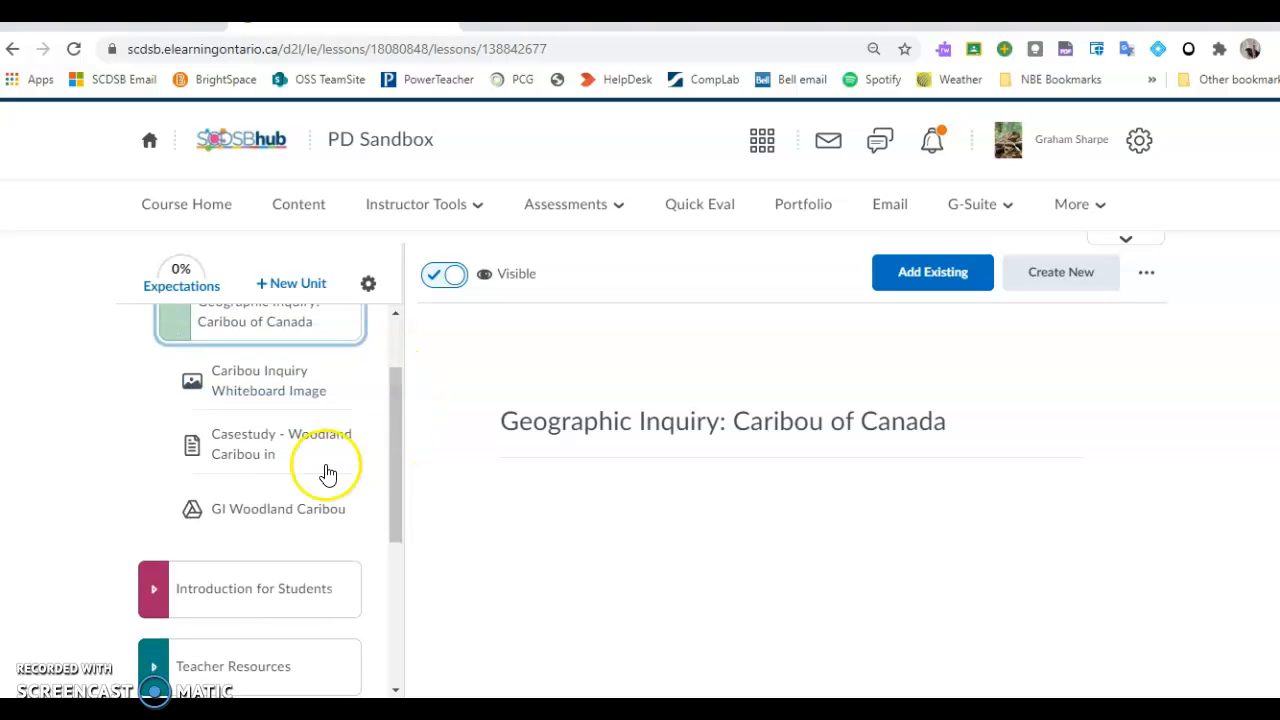
pyautogui.moveTo(168, 507)
pyautogui.mouseDown()
pyautogui.moveTo(171, 394)
pyautogui.moveTo(160, 503)
pyautogui.moveTo(157, 490)
pyautogui.mouseUp()
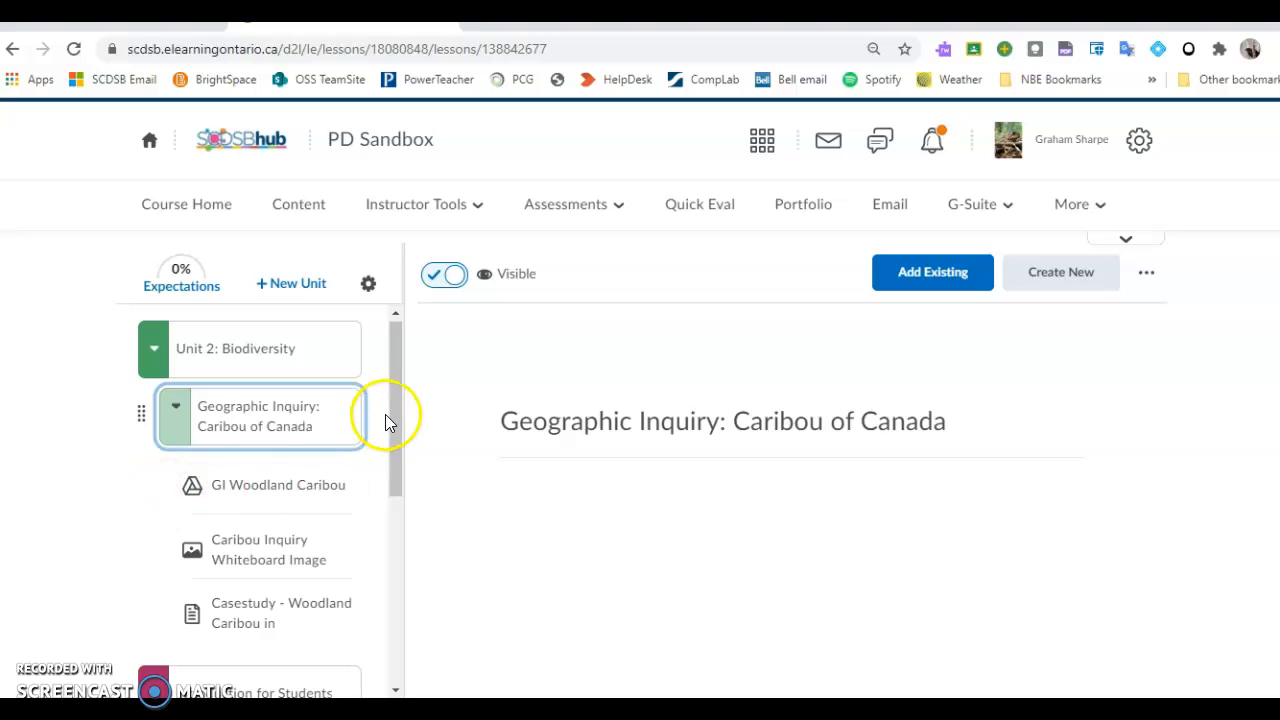
pyautogui.scroll(-1, 391, 434)
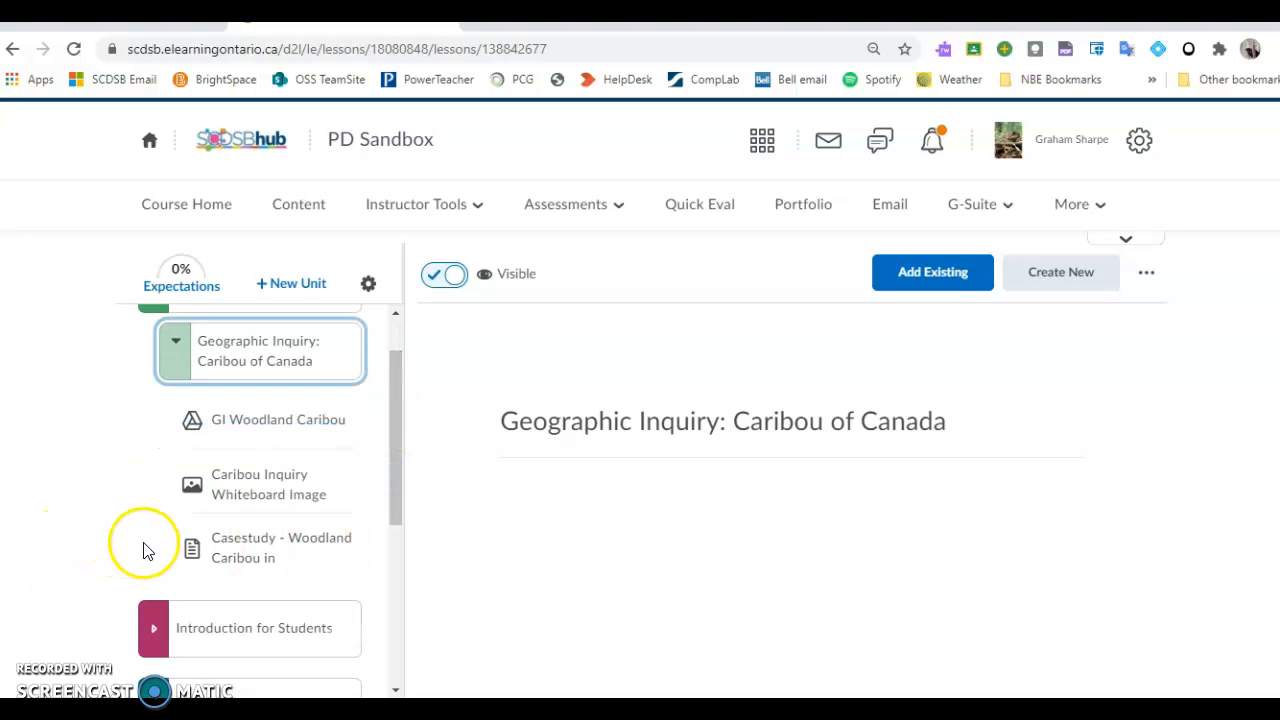
pyautogui.moveTo(157, 549); pyautogui.dragTo(158, 492)
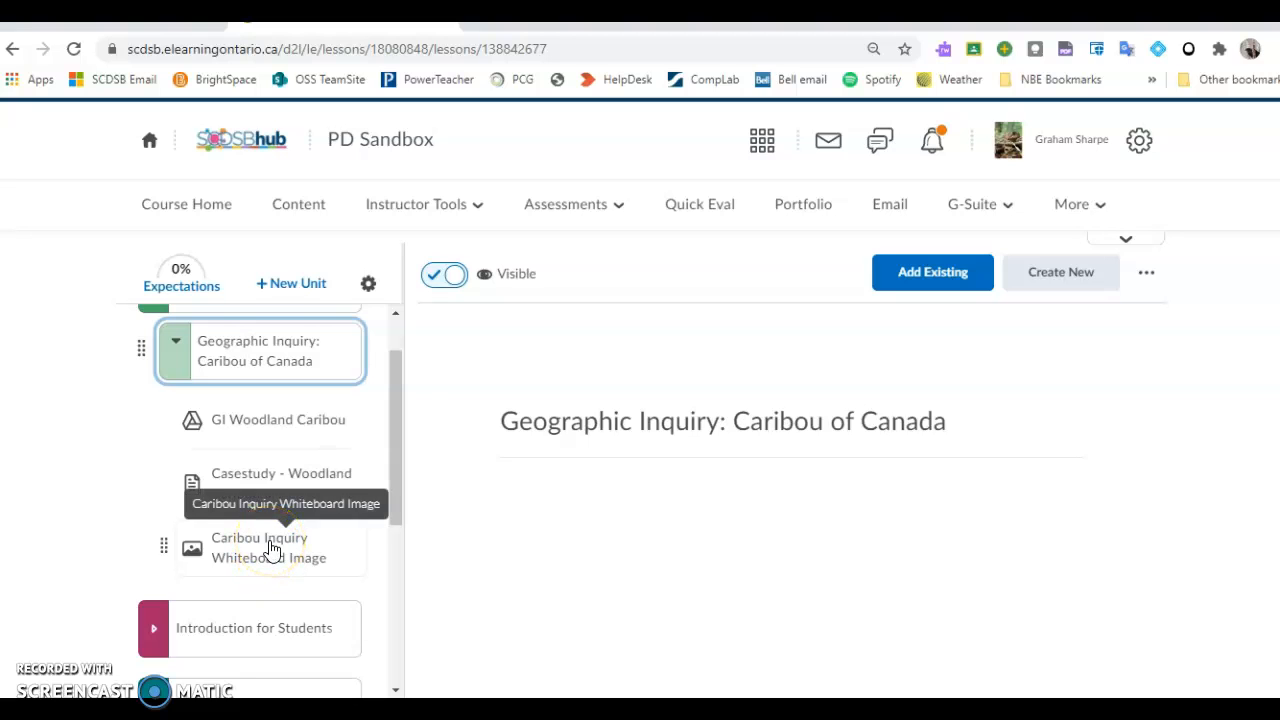
# - Open the GI Woodland Caribou item to examine the embedded Google document and return to the Geographic Inquiry: Caribou of Canada submodule
pyautogui.moveTo(399, 416); pyautogui.dragTo(399, 400)
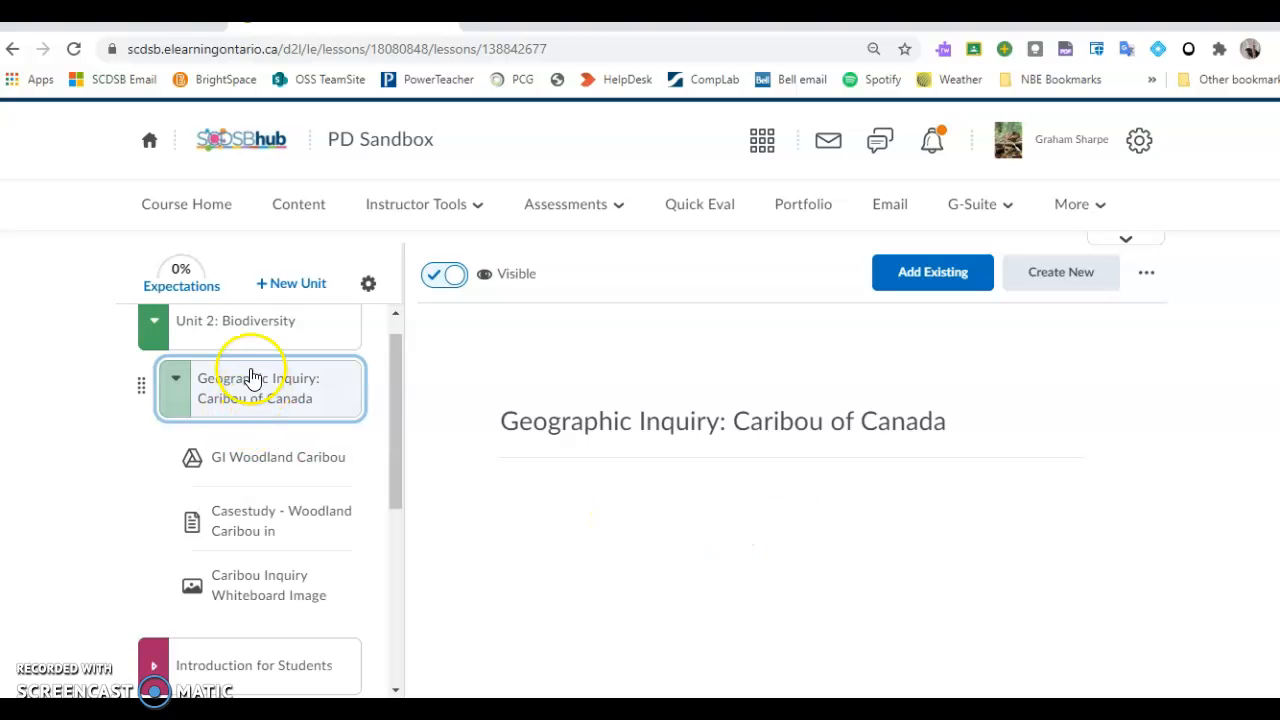
pyautogui.click(282, 470)
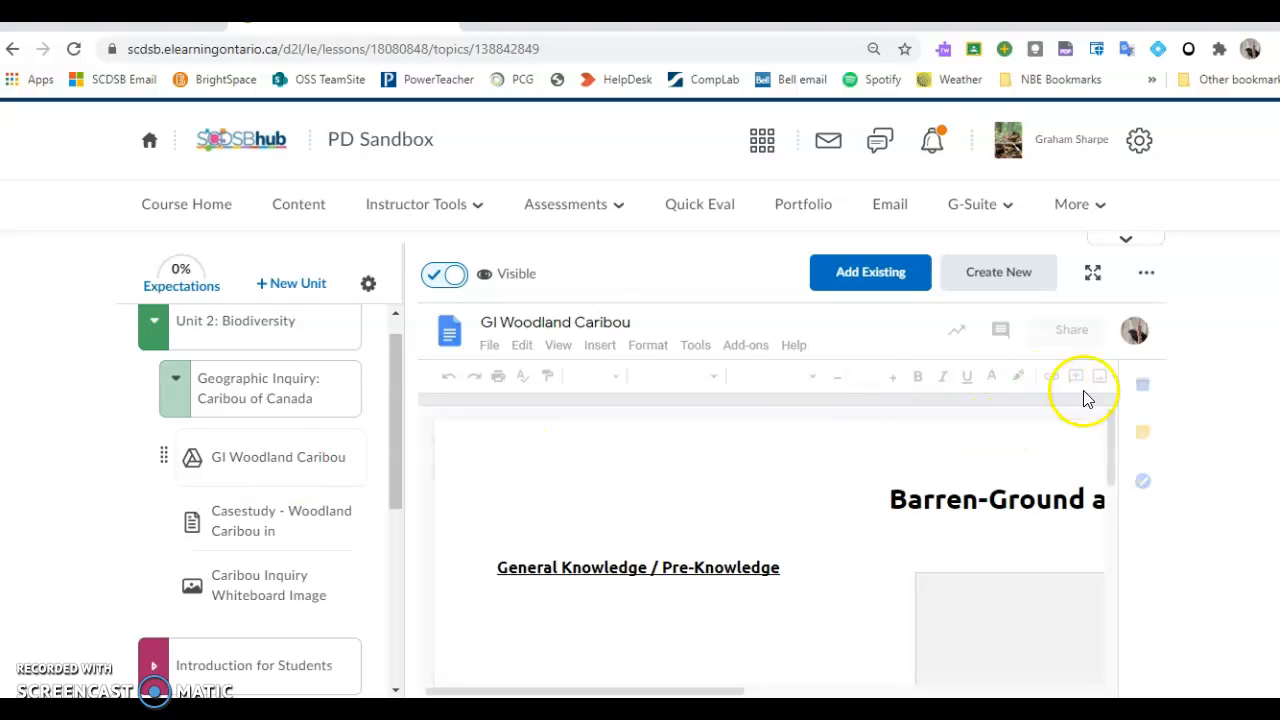
pyautogui.moveTo(1112, 444); pyautogui.dragTo(1115, 465)
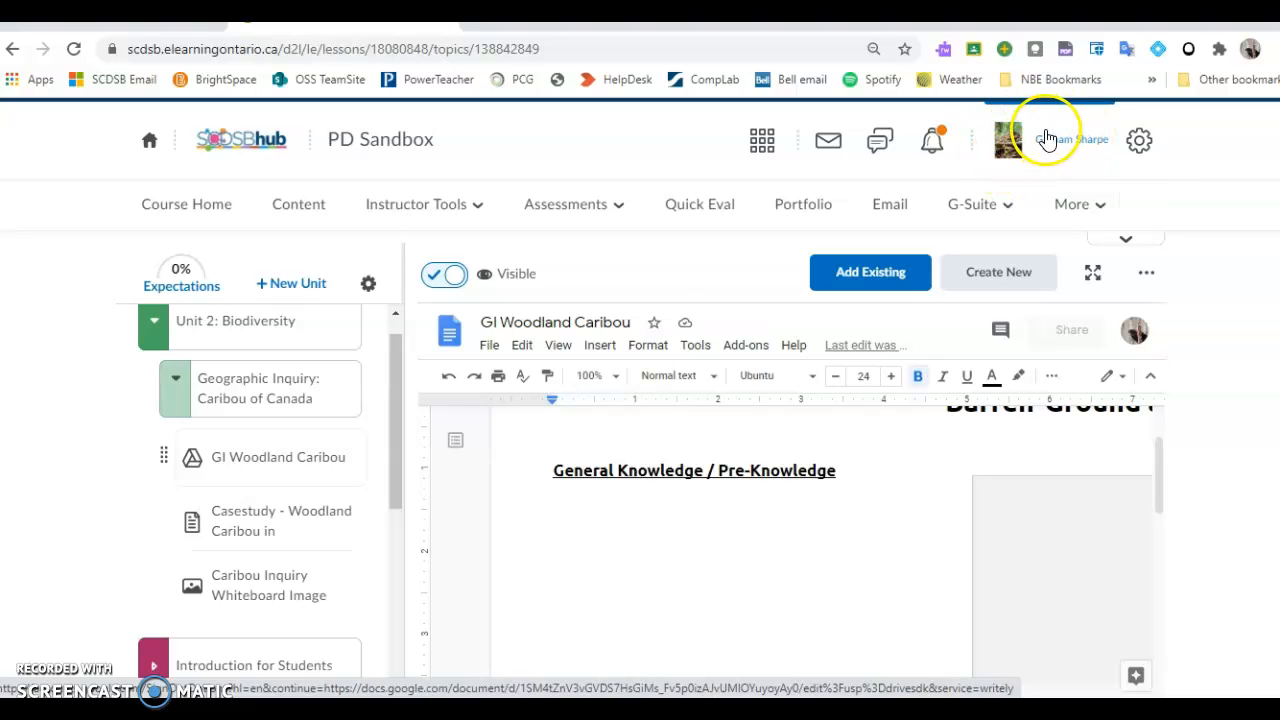
pyautogui.scroll(2, 1106, 468)
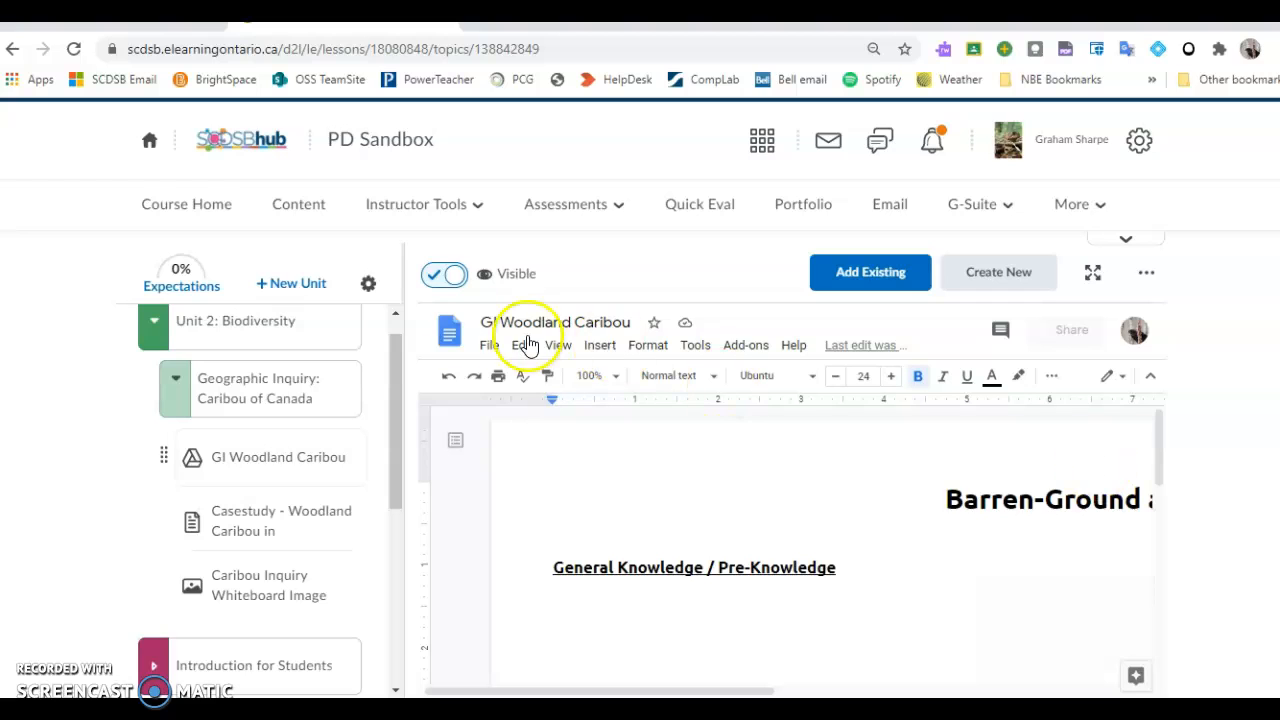
pyautogui.click(178, 386)
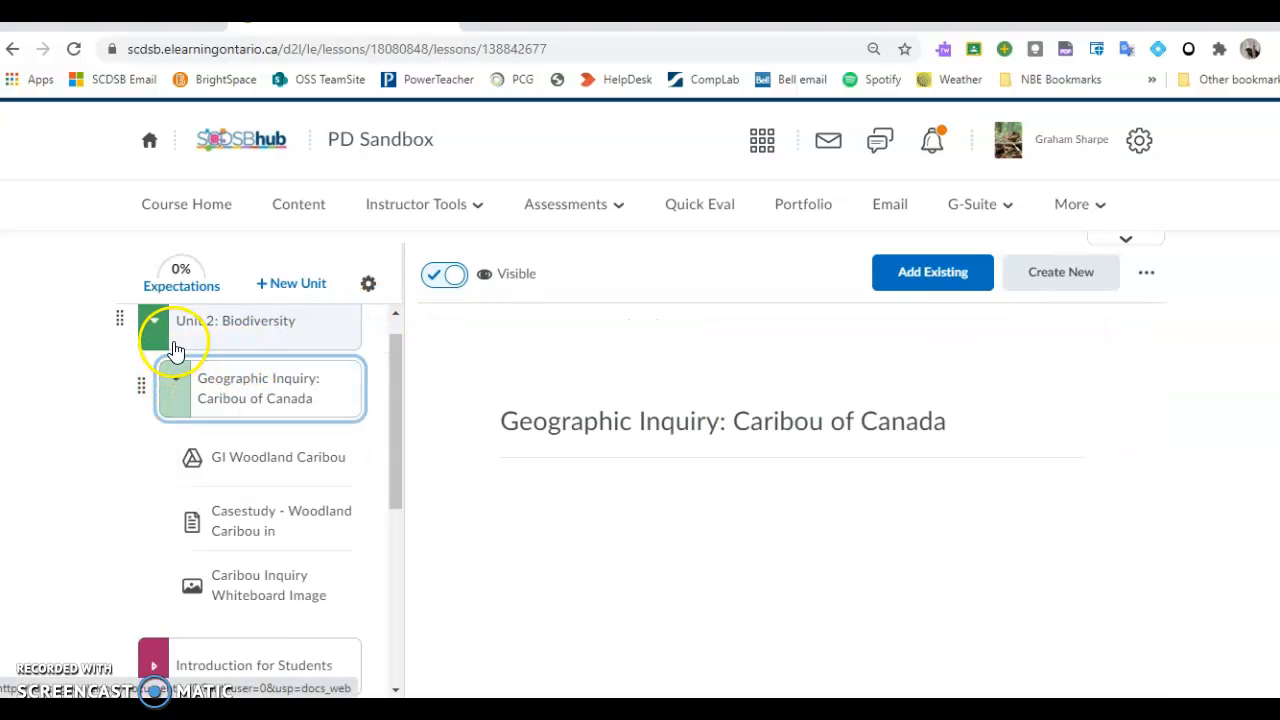
pyautogui.moveTo(393, 401); pyautogui.dragTo(389, 364)
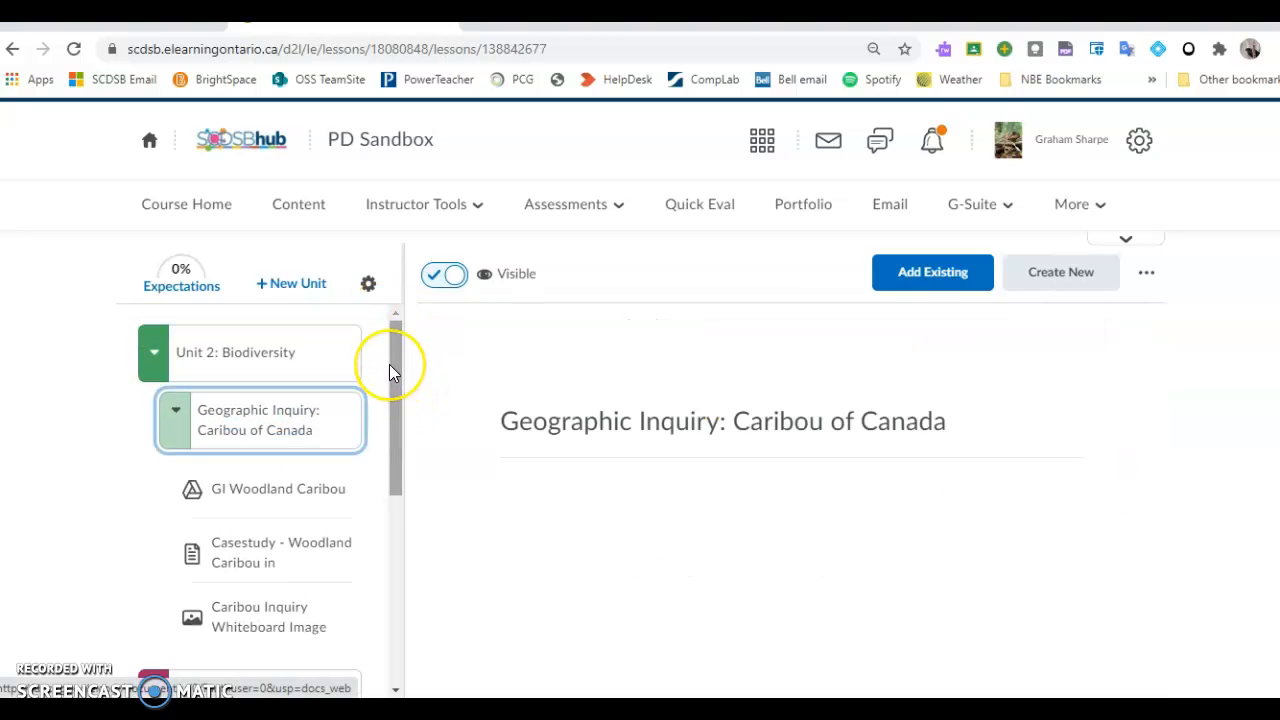
# - Look over the "UNIT 2: Issues in the BIOSPHERE" folder in Google Drive and the course's instructor tools, and collapse the caribou submodule
pyautogui.click(172, 24)
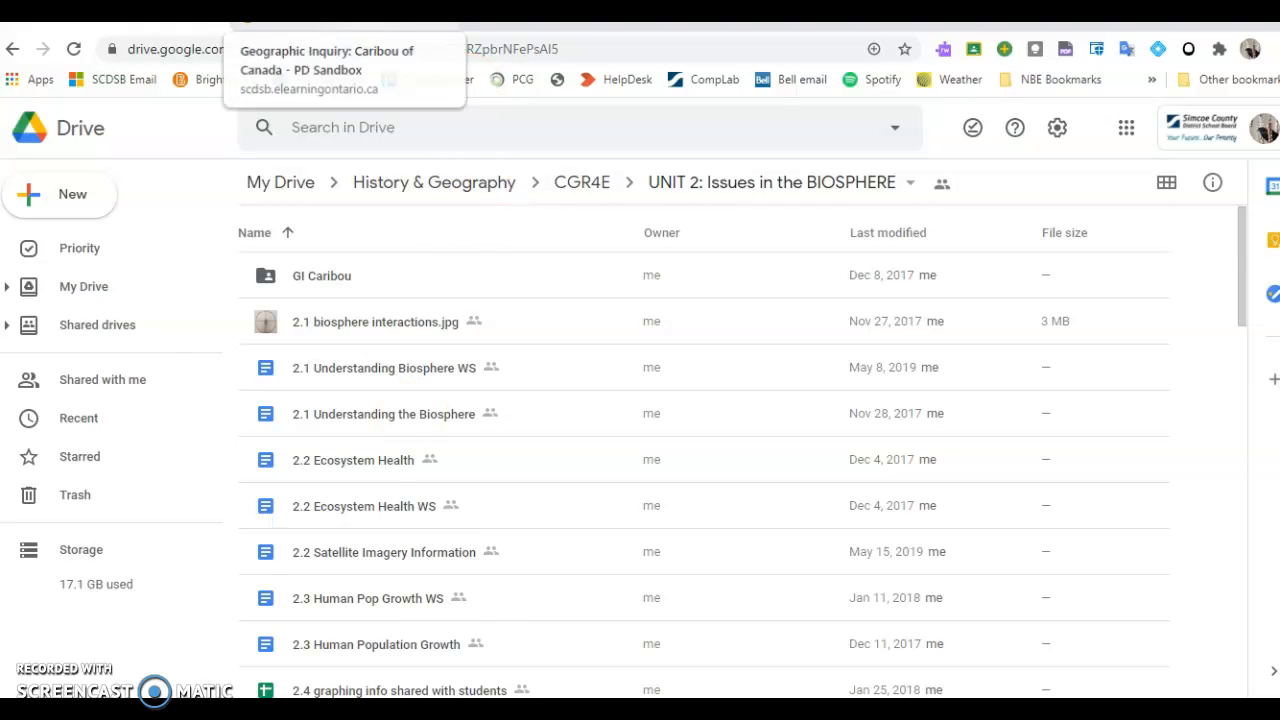
pyautogui.click(382, 30)
pyautogui.click(474, 210)
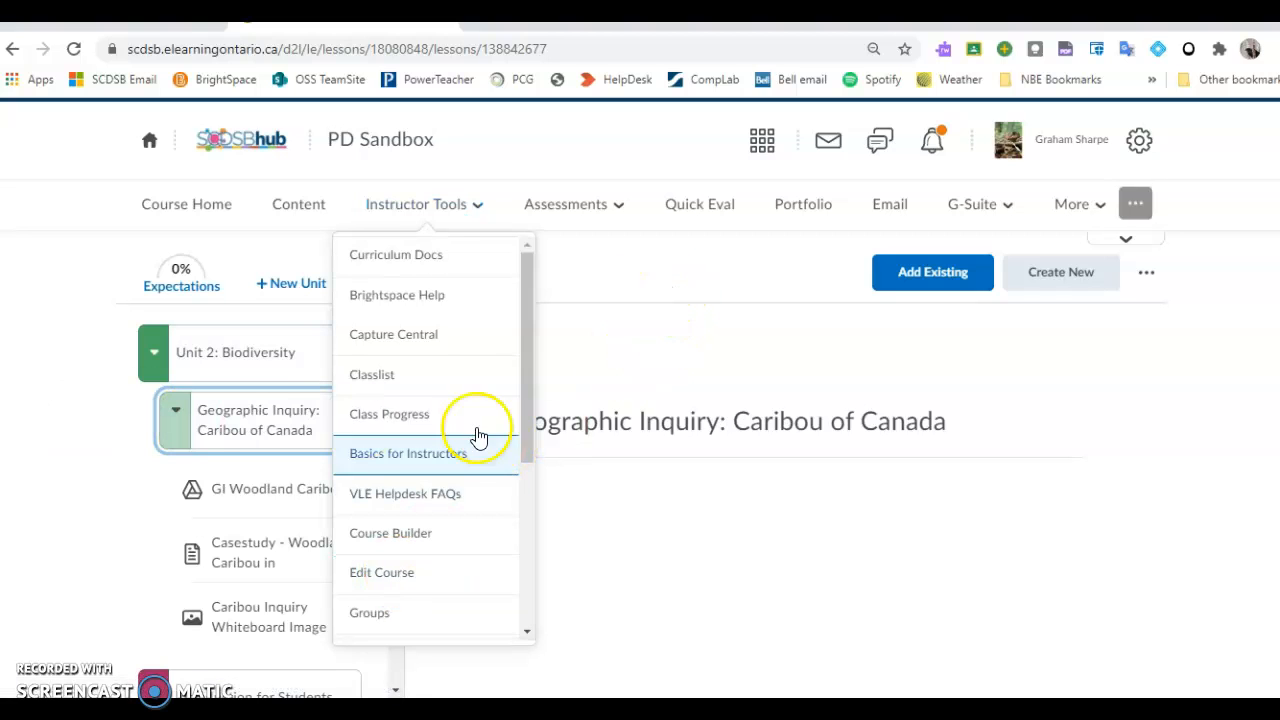
pyautogui.click(414, 205)
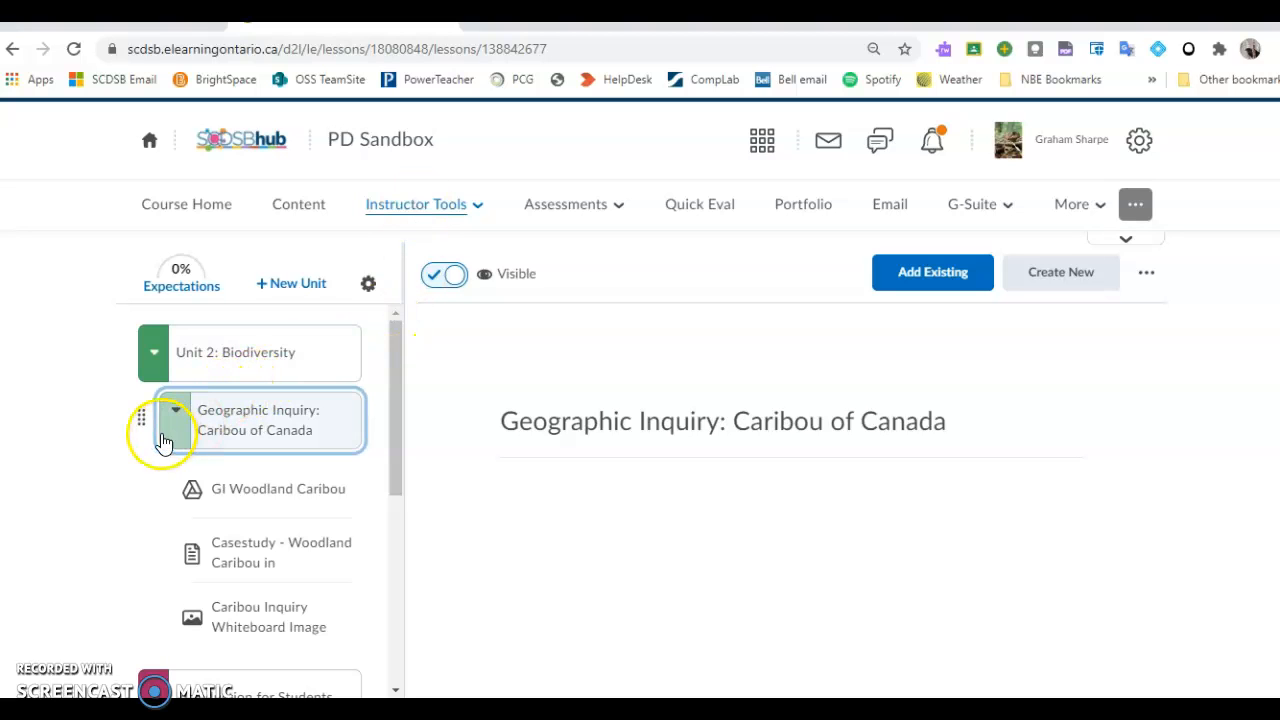
pyautogui.click(177, 416)
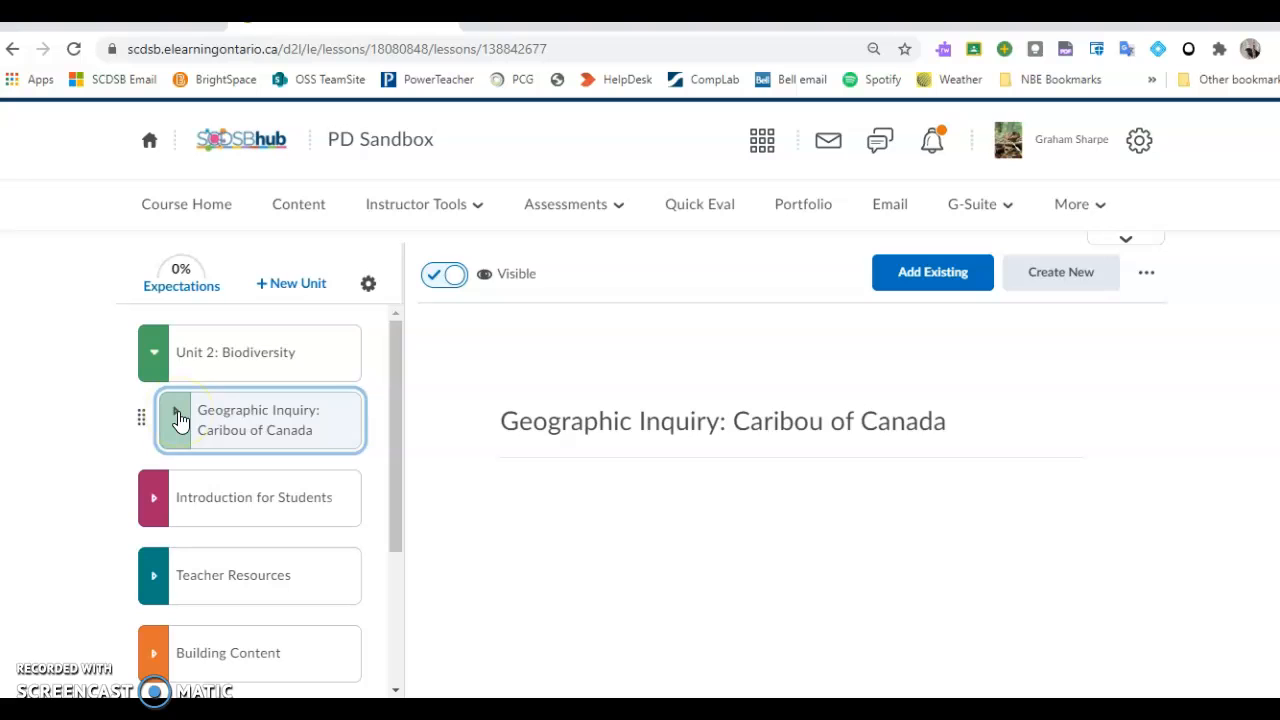